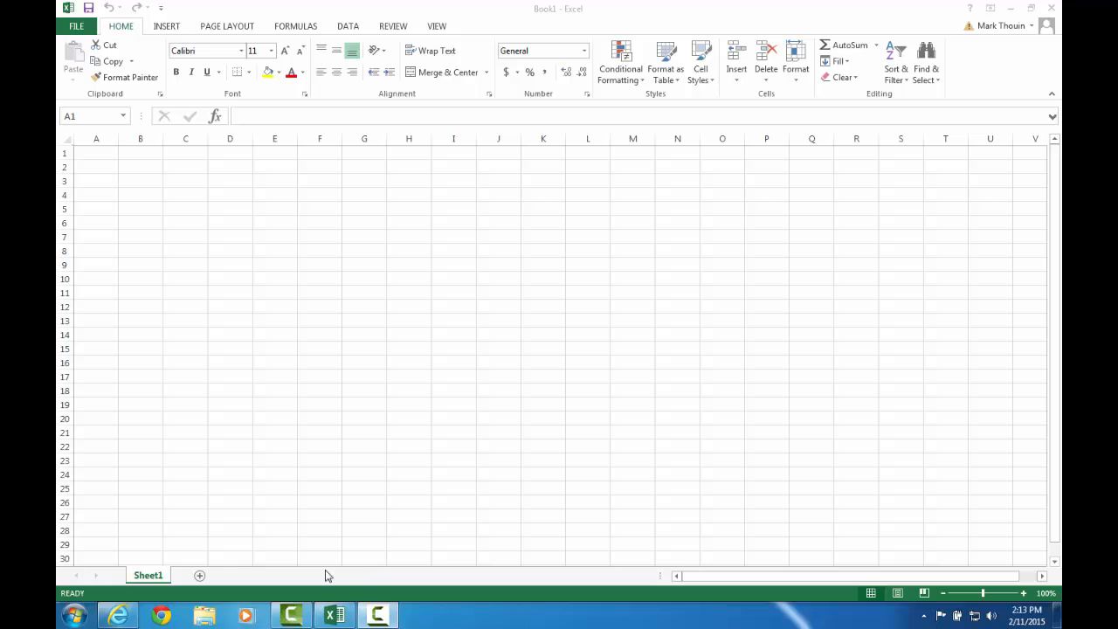
Read the case's worksheet requirements in the Pearson eText description.
mouse_move(133, 618)
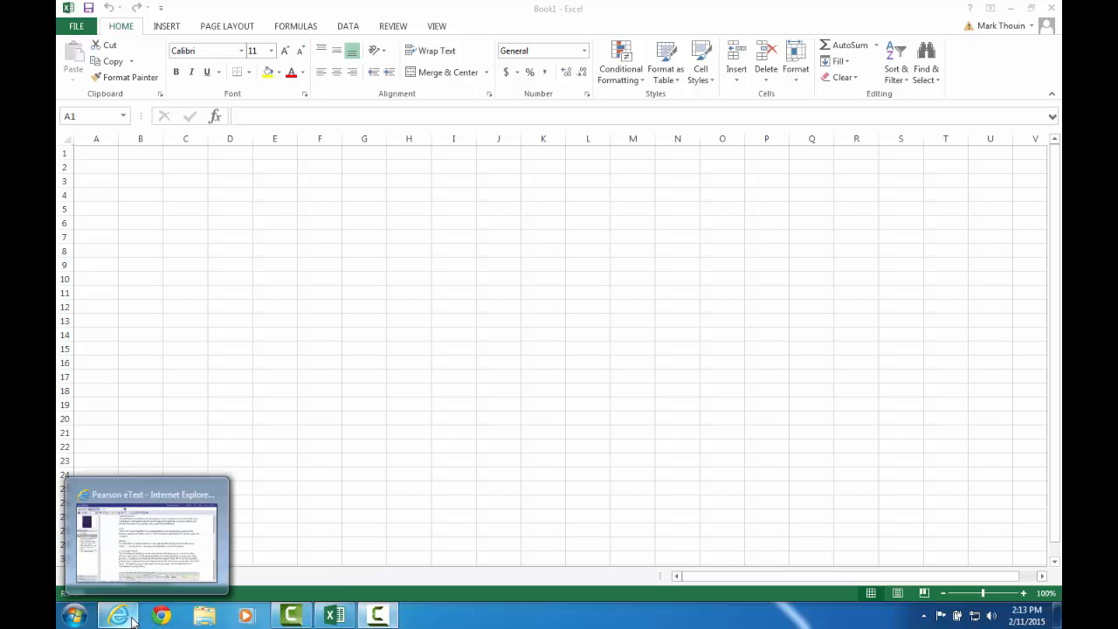
left_click(131, 619)
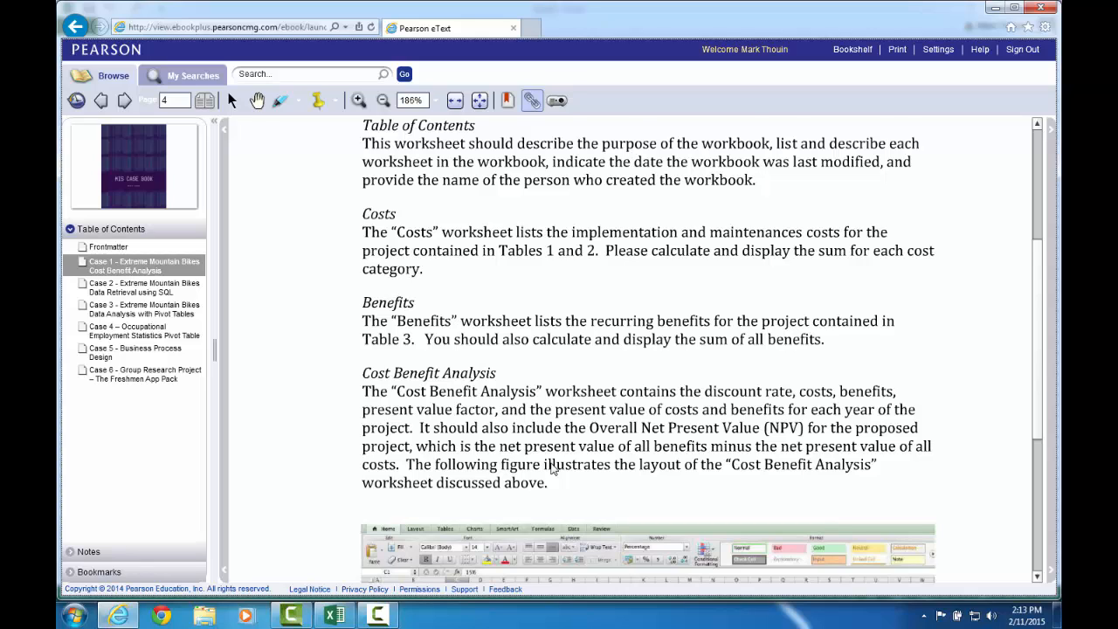
scroll(552, 469, "down", 1)
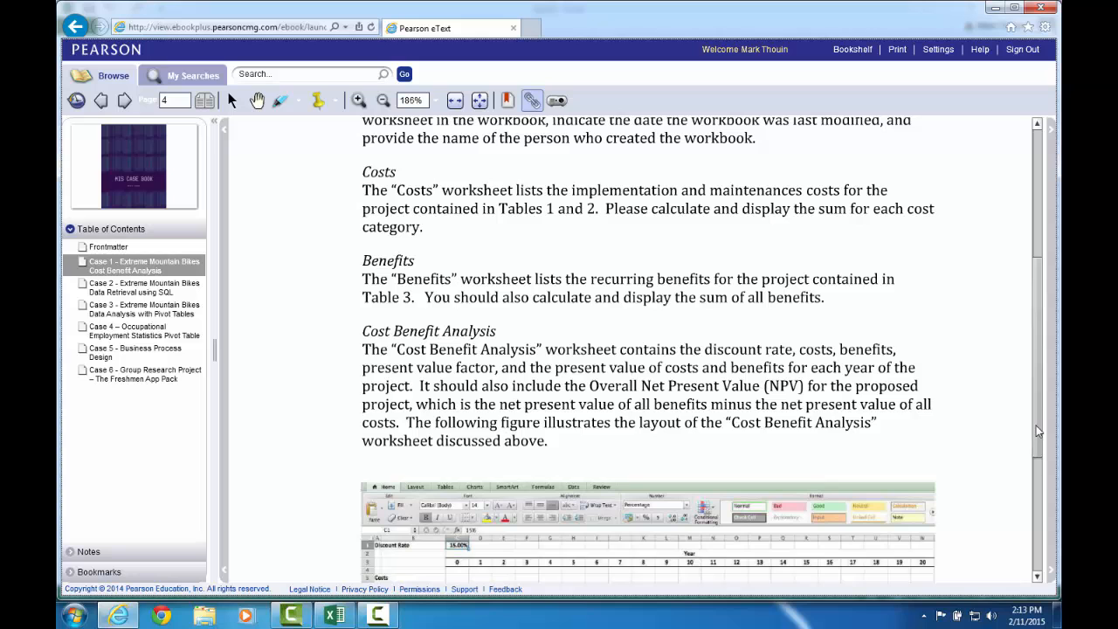
left_click_drag(1039, 430, 1032, 407)
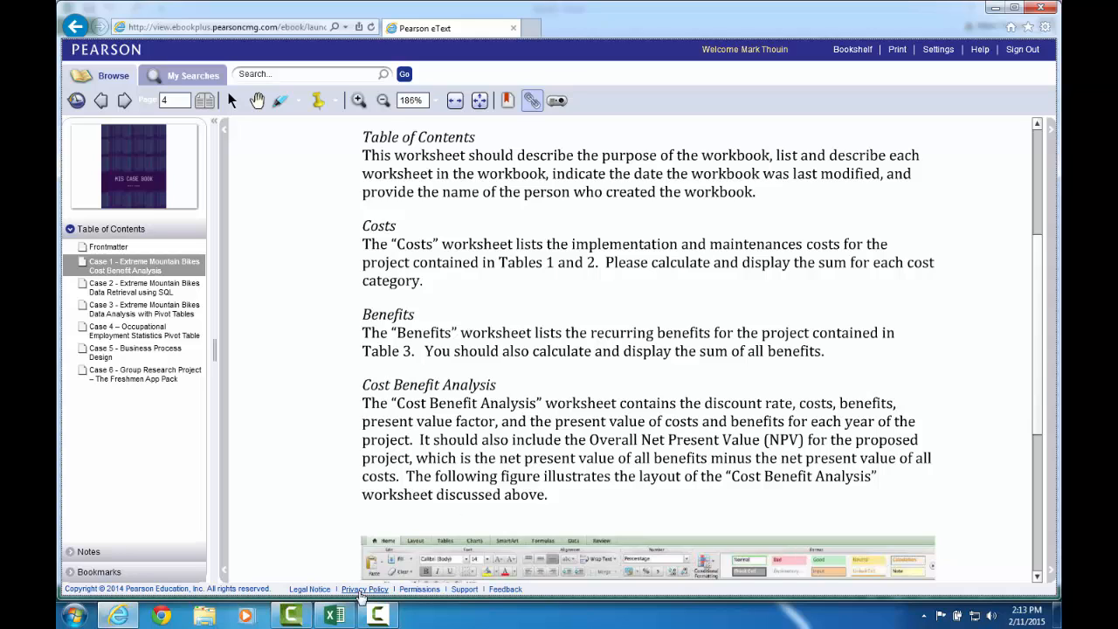
Rename the first worksheet as TableOfConents.
mouse_move(332, 617)
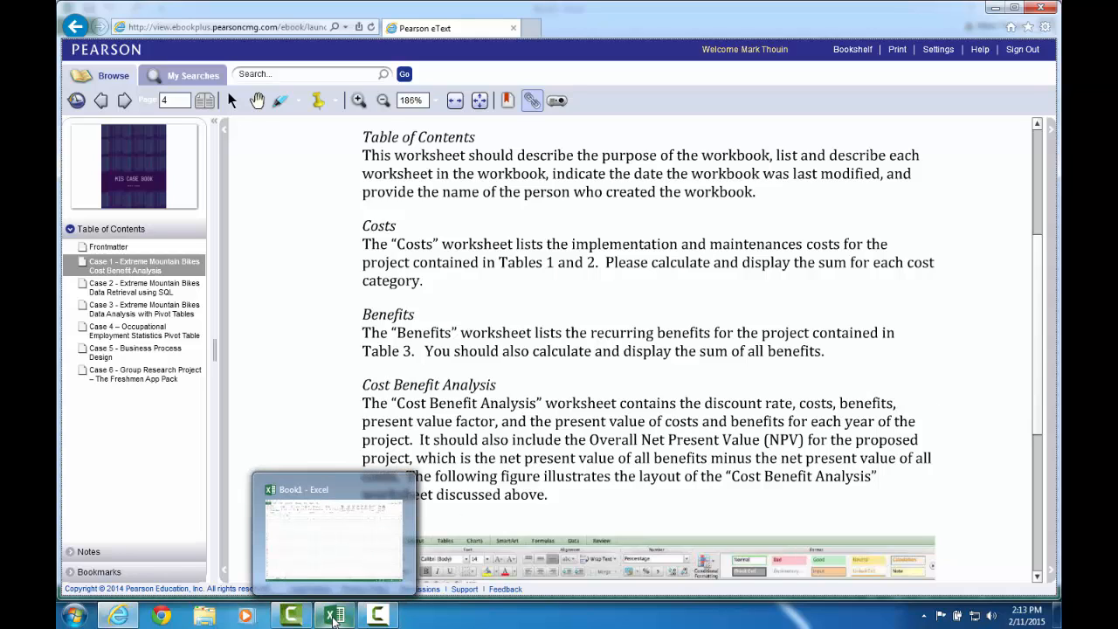
left_click(334, 617)
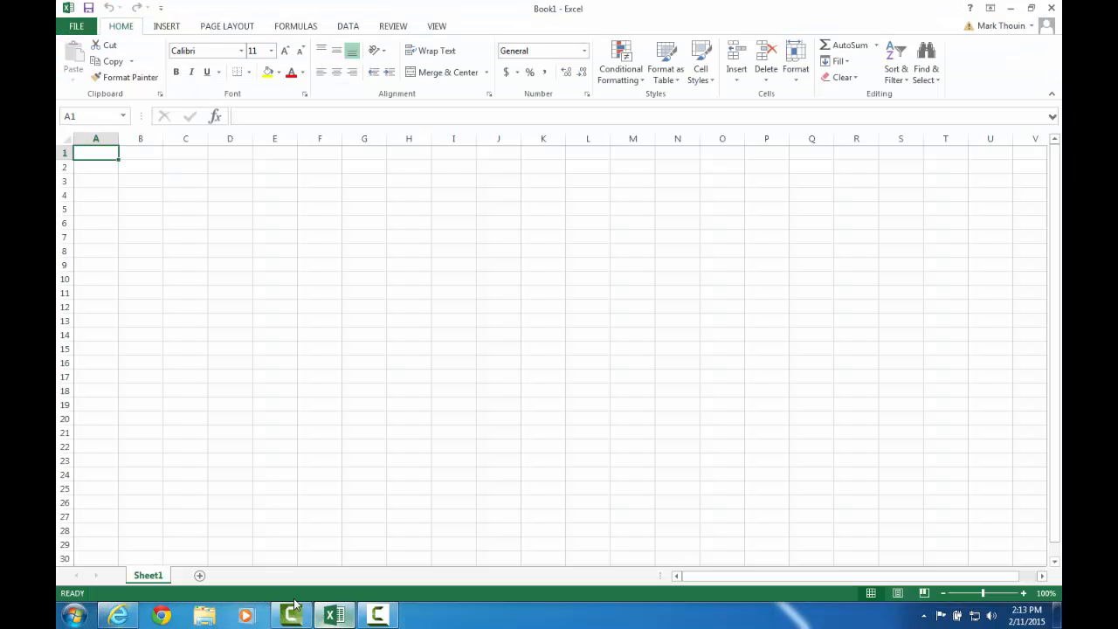
right_click(153, 577)
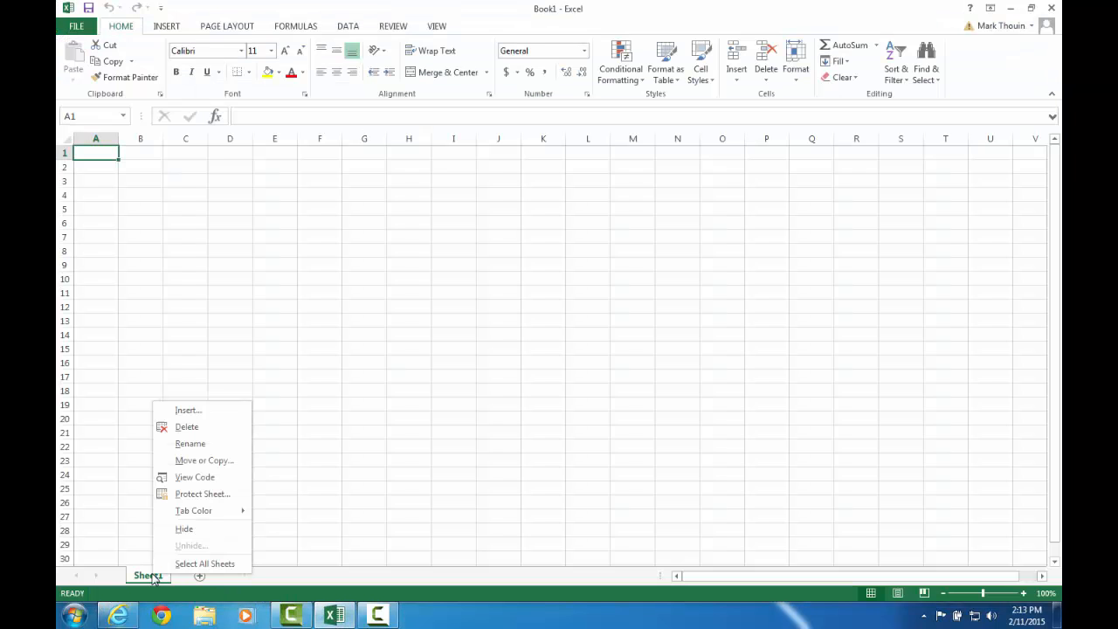
left_click(205, 444)
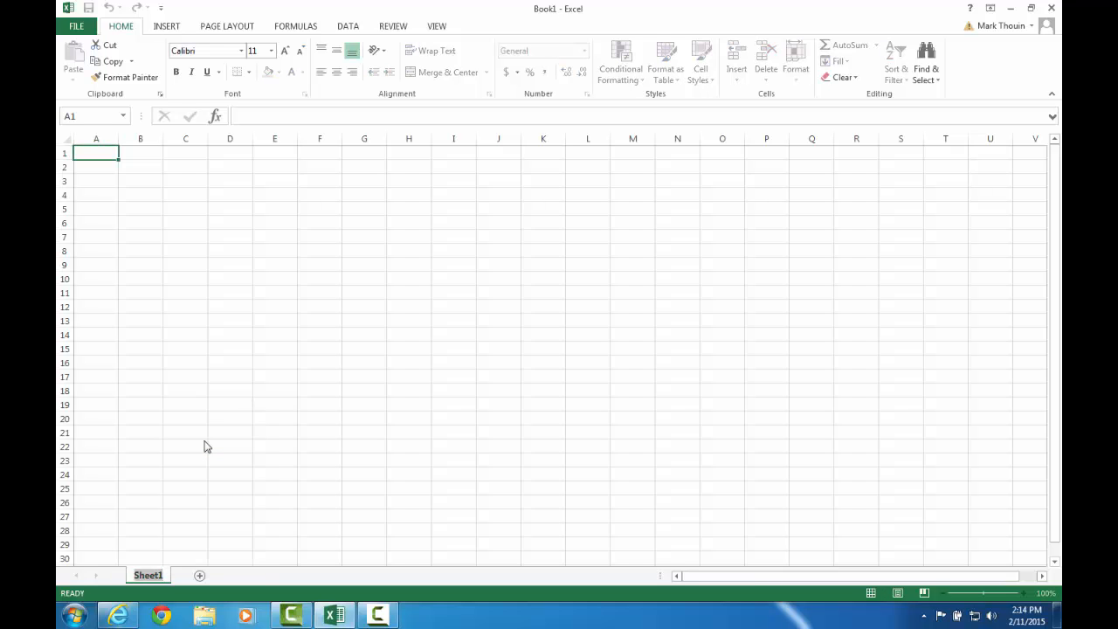
type("Table0")
type("fConents")
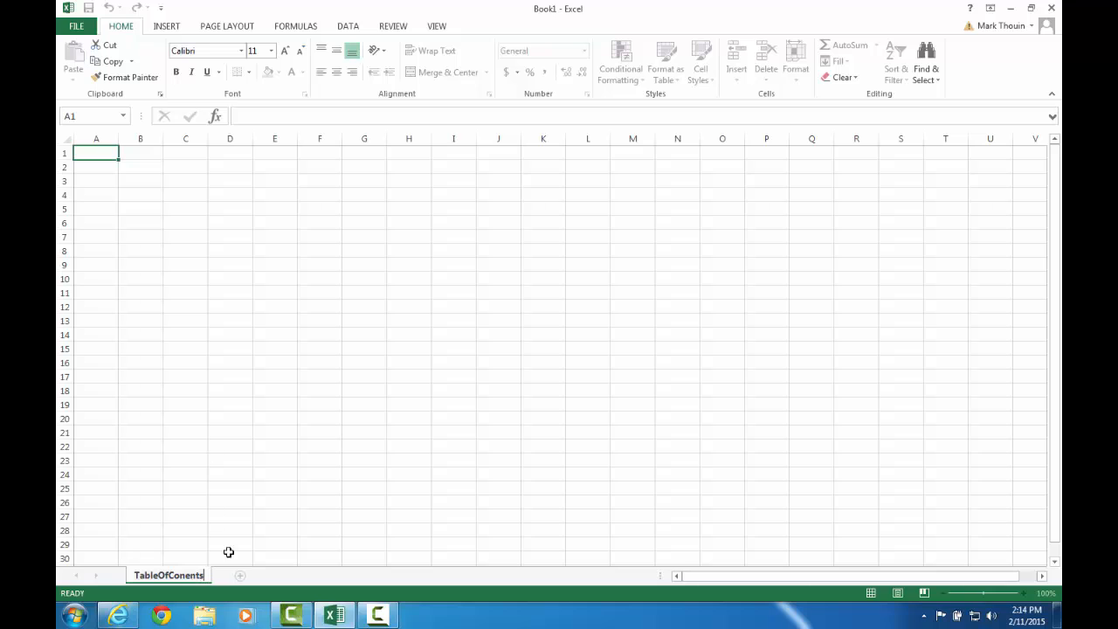
key("Return")
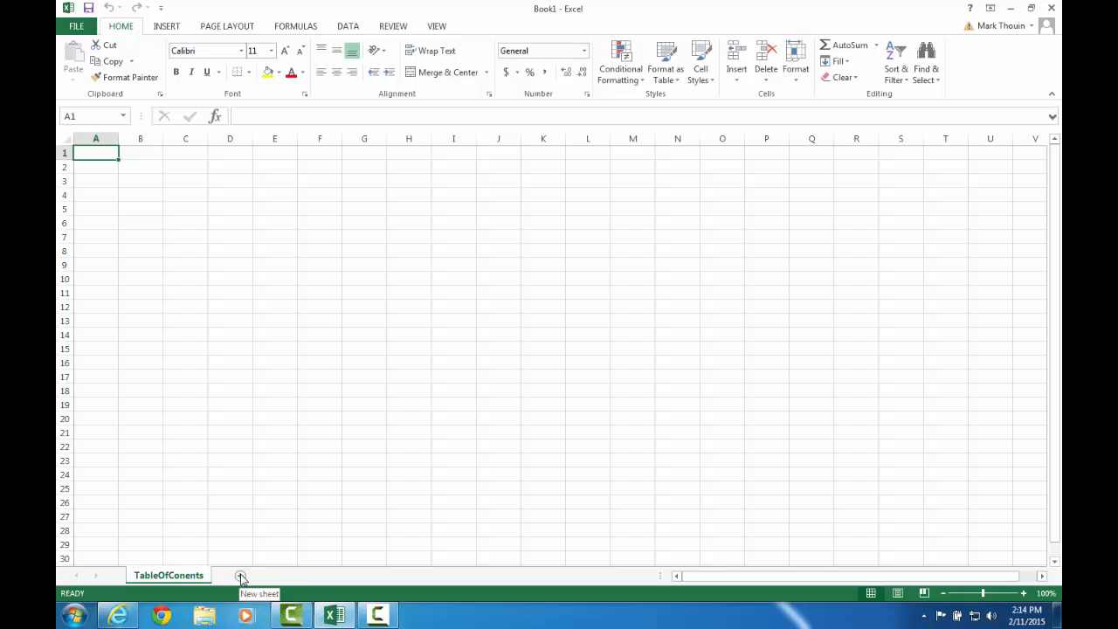
Add four new worksheets to the workbook.
left_click(241, 578)
left_click(286, 576)
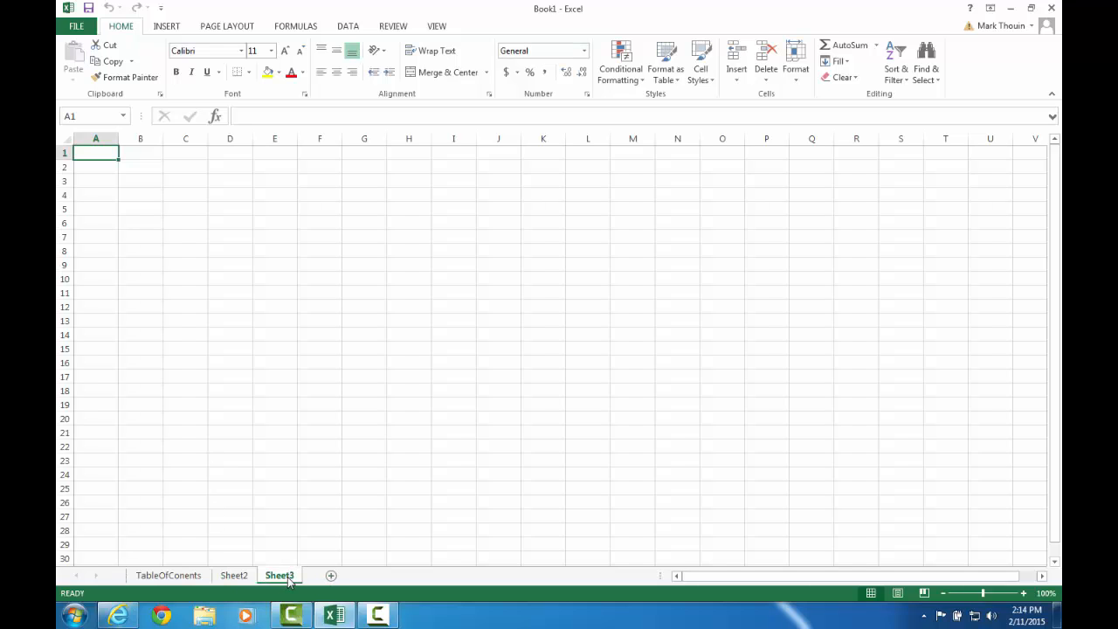
left_click(332, 576)
left_click(378, 576)
Rename Sheet2 as Costs.
left_click(237, 578)
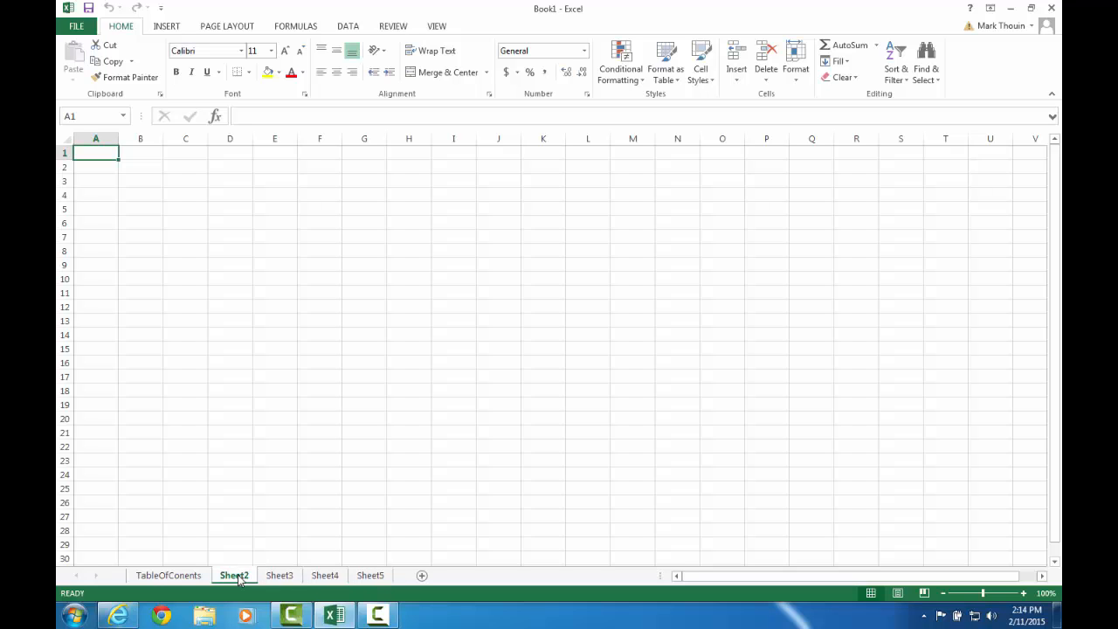
right_click(239, 579)
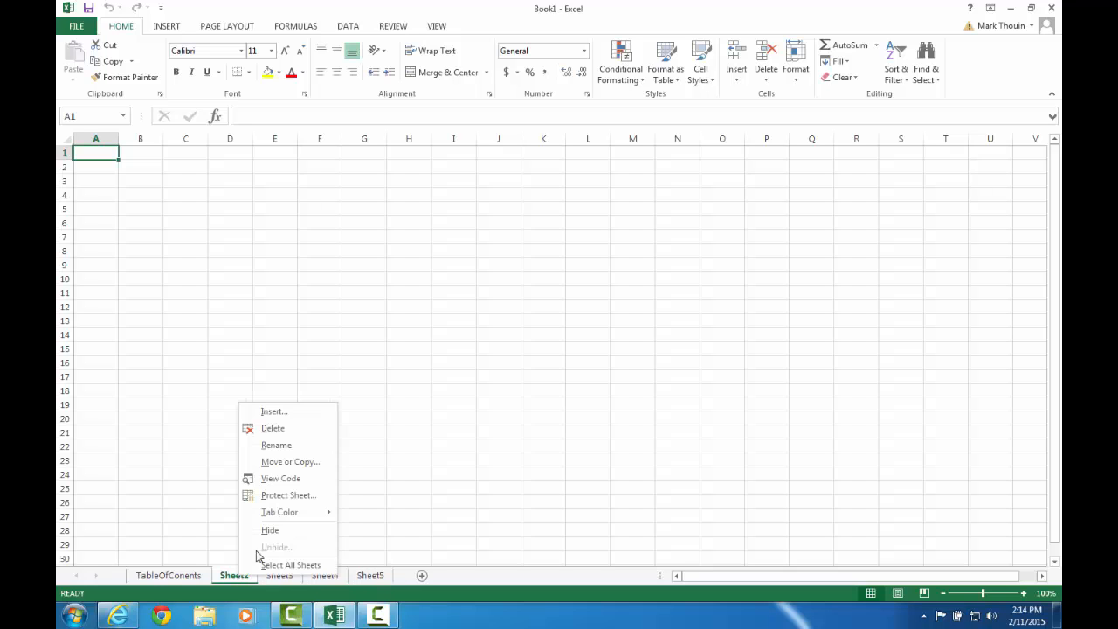
left_click(305, 445)
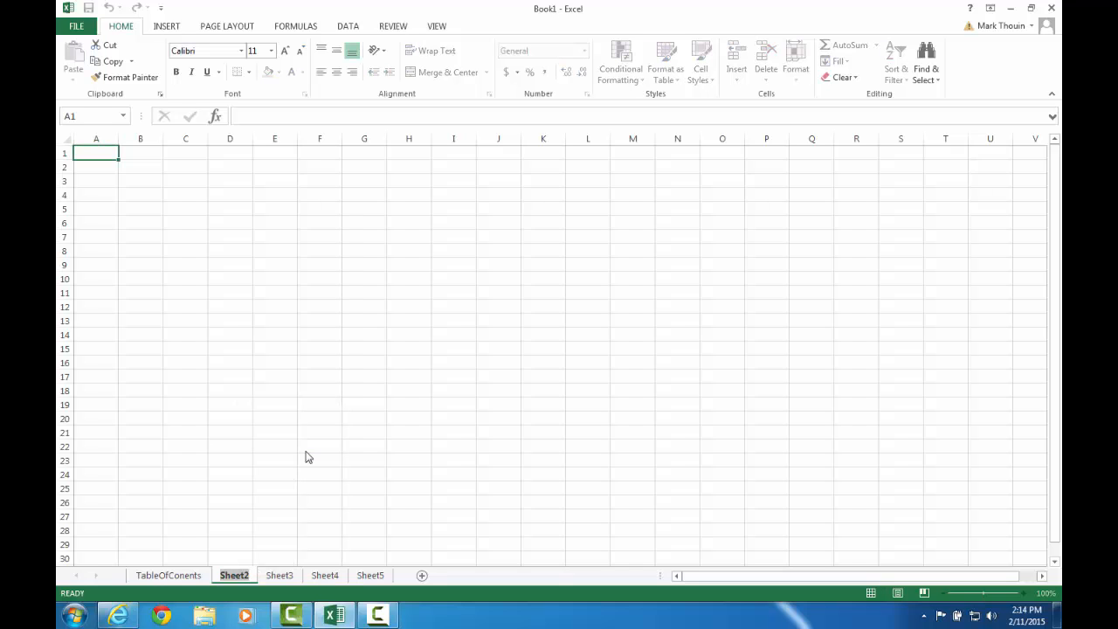
type("Costs")
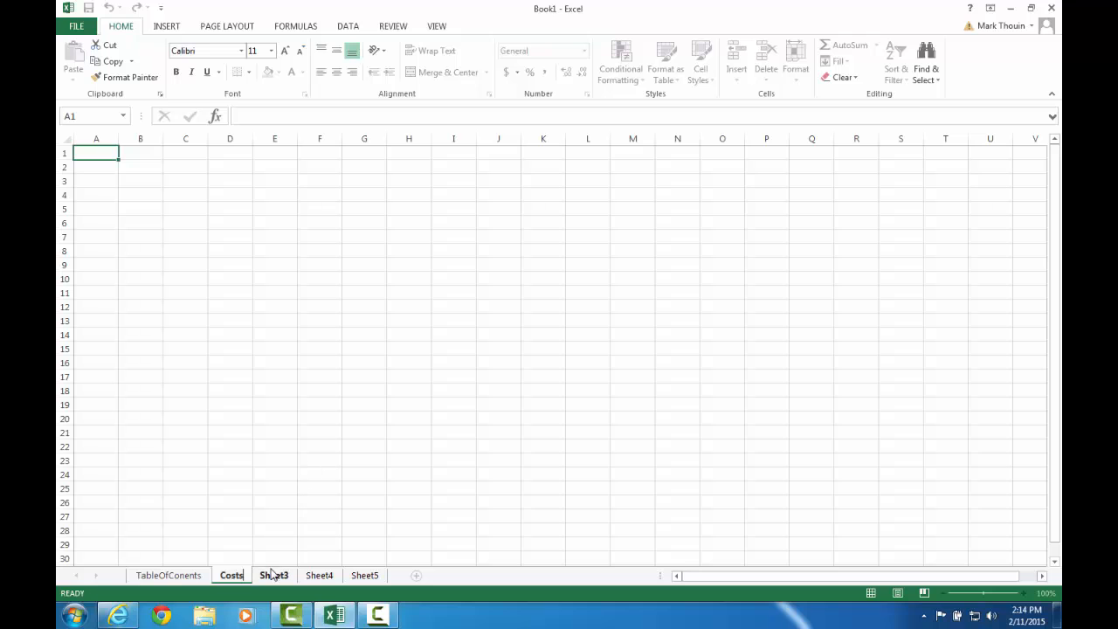
key("Return")
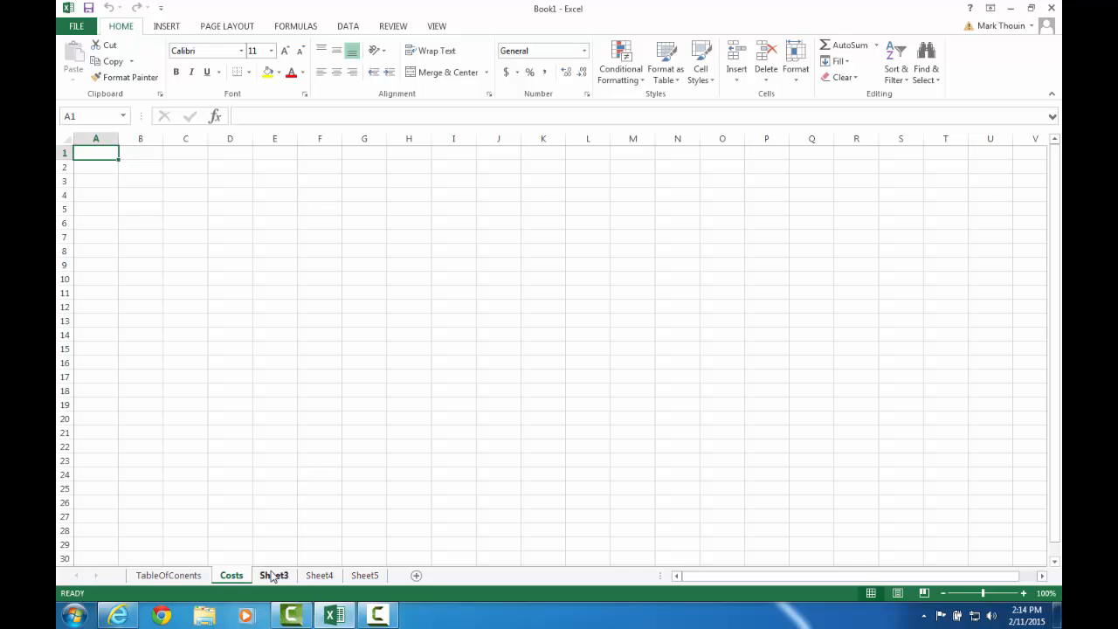
Rename Sheet3 as Benefits.
right_click(274, 579)
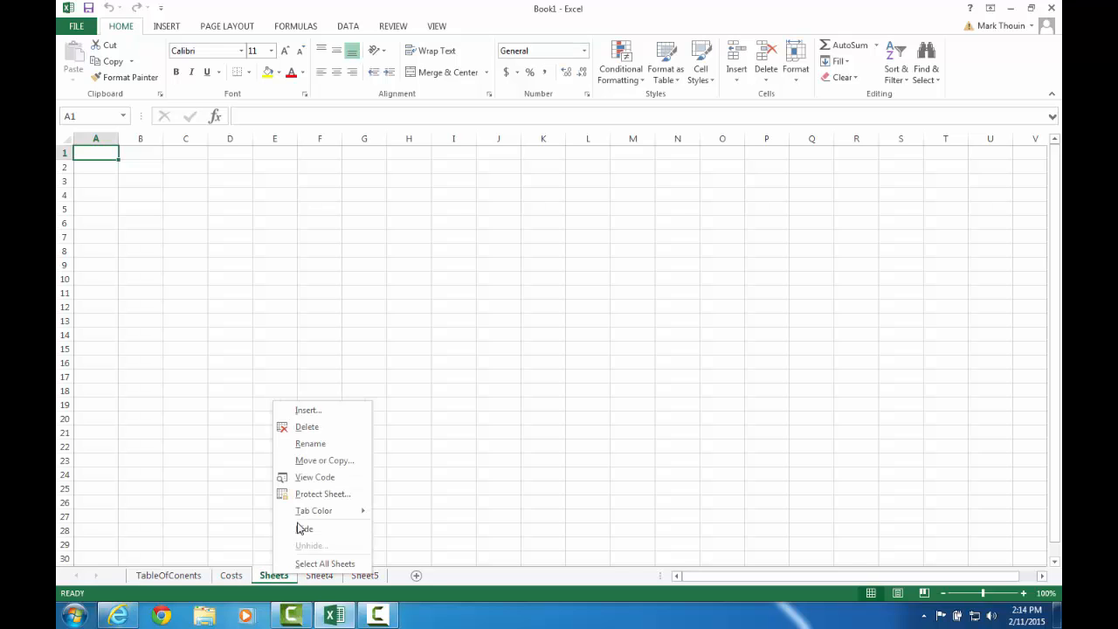
left_click(331, 451)
type("Benefits")
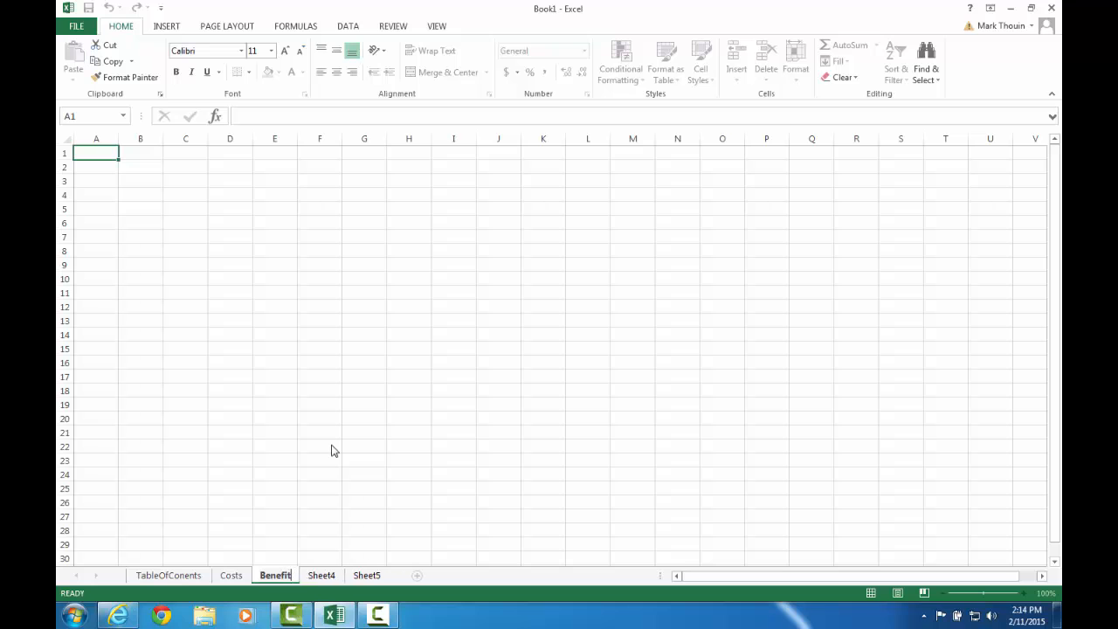
key("Return")
Rename Sheet4 as CostBenefitAnalysis.
left_click(118, 616)
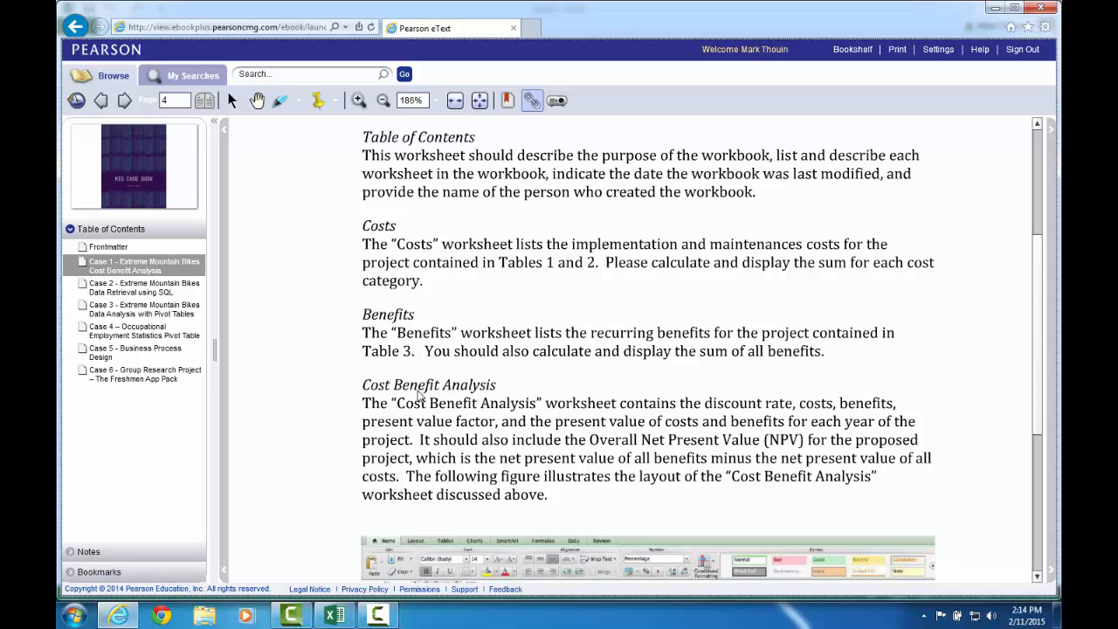
left_click(334, 616)
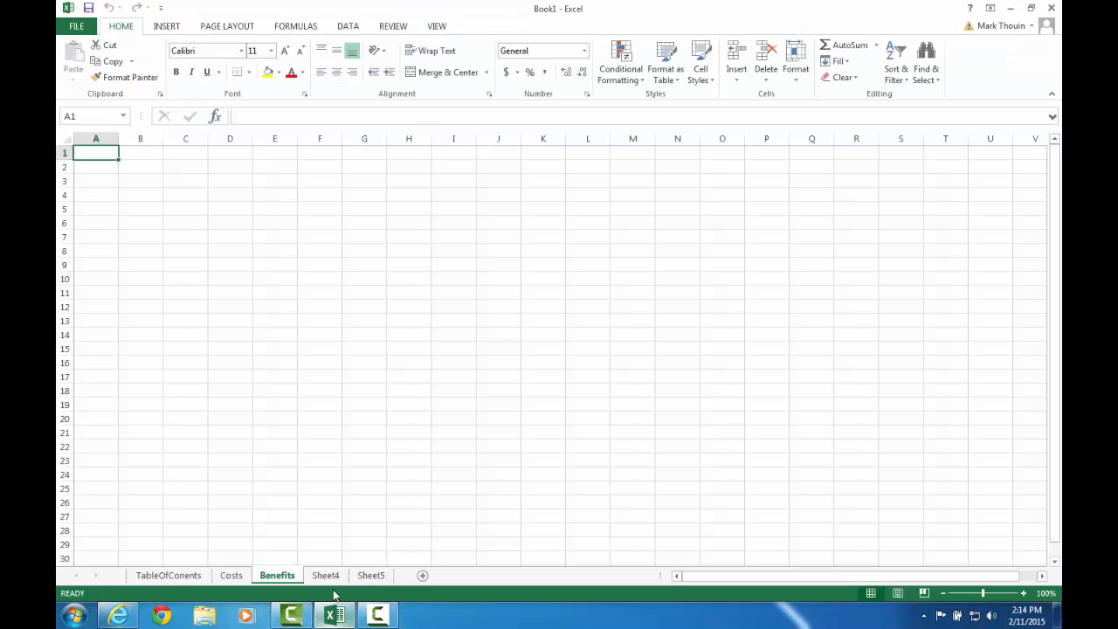
left_click(325, 576)
right_click(335, 581)
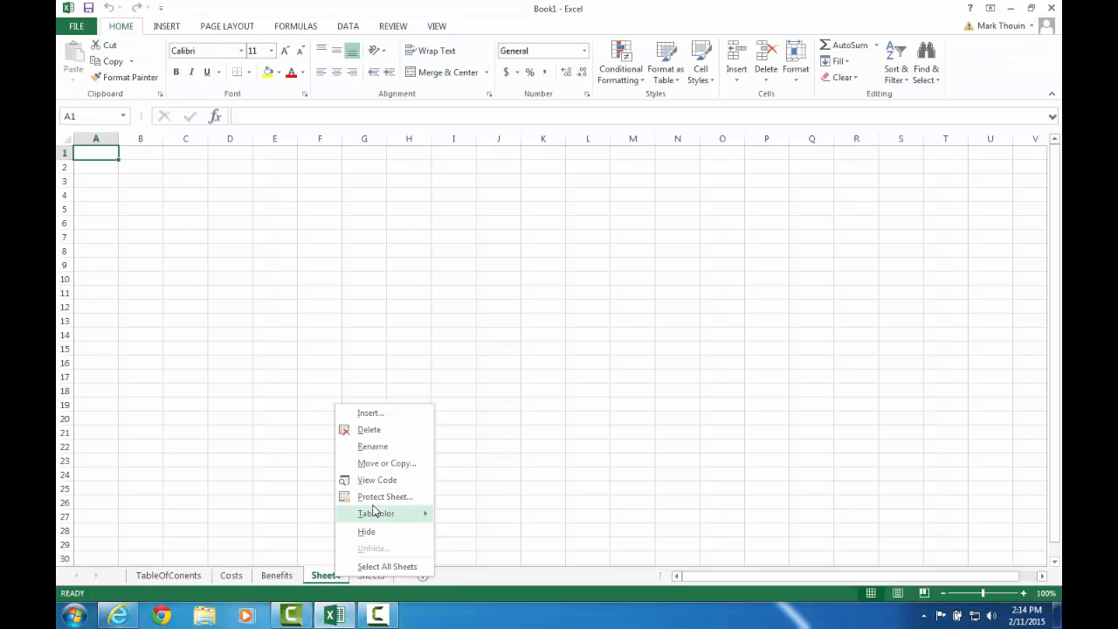
left_click(372, 446)
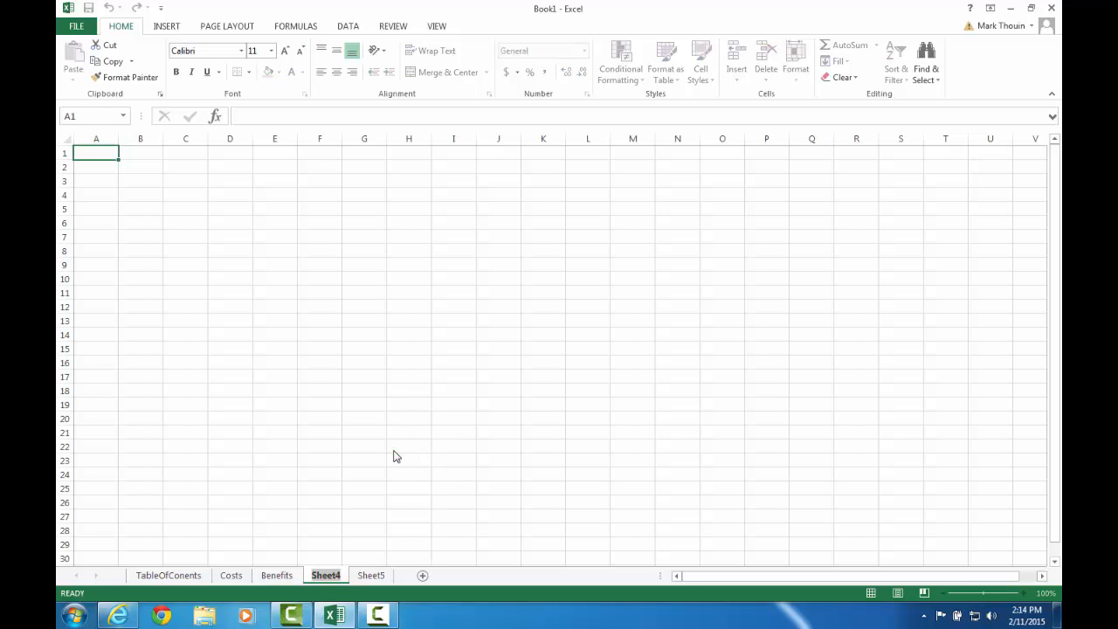
type("CostBenef")
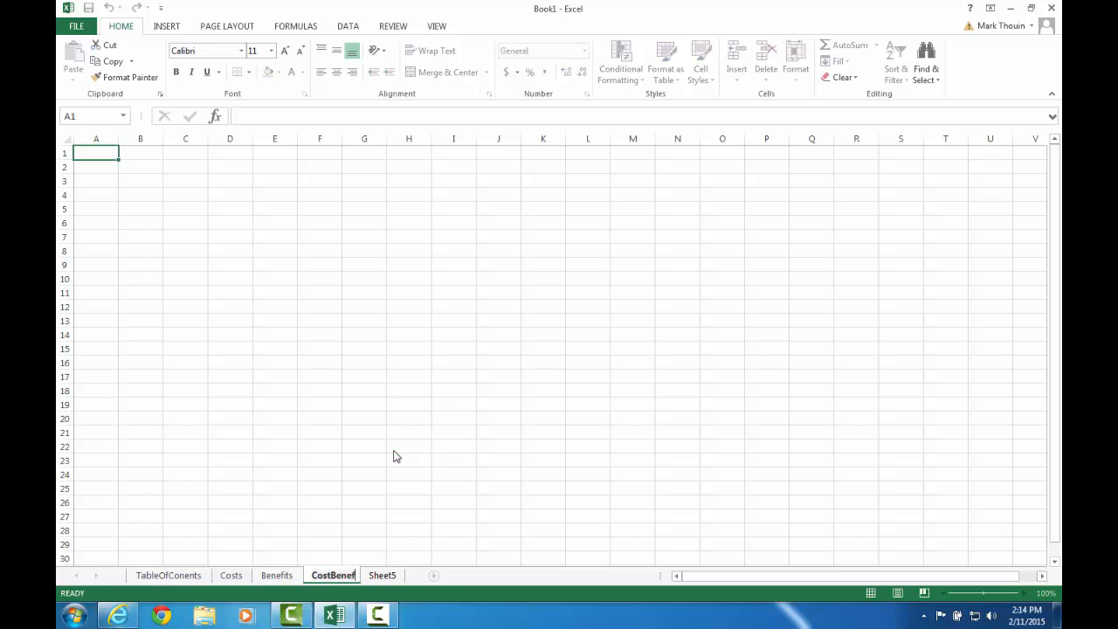
type("itAnalyti")
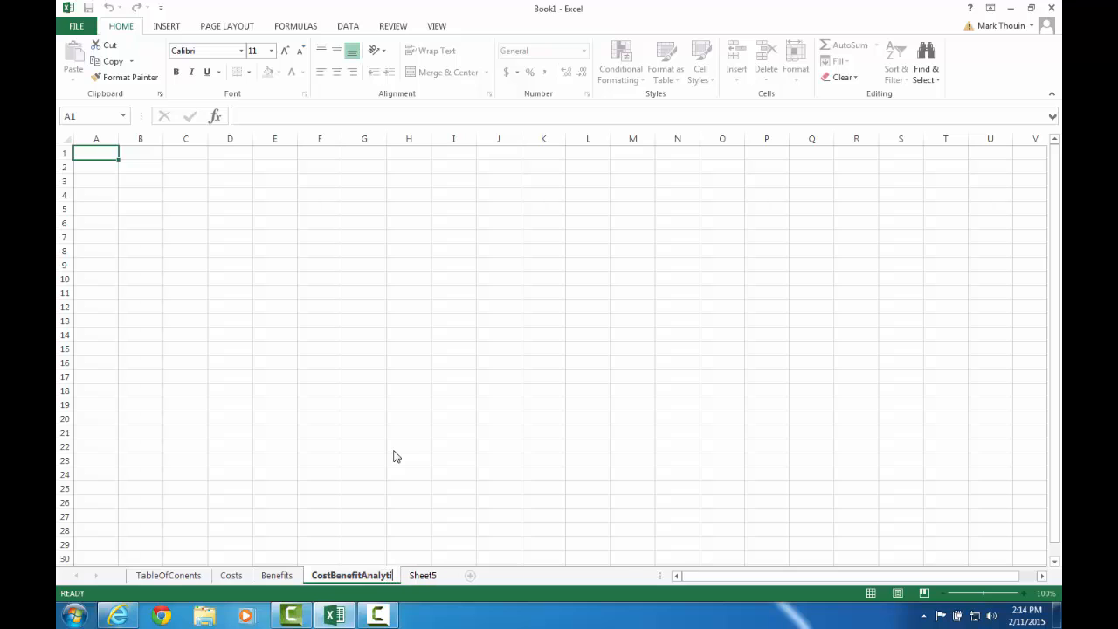
key("BackSpace")
key("BackSpace")
type("sis")
Rename Sheet5 as BreakEvenChart.
left_click(426, 578)
right_click(426, 578)
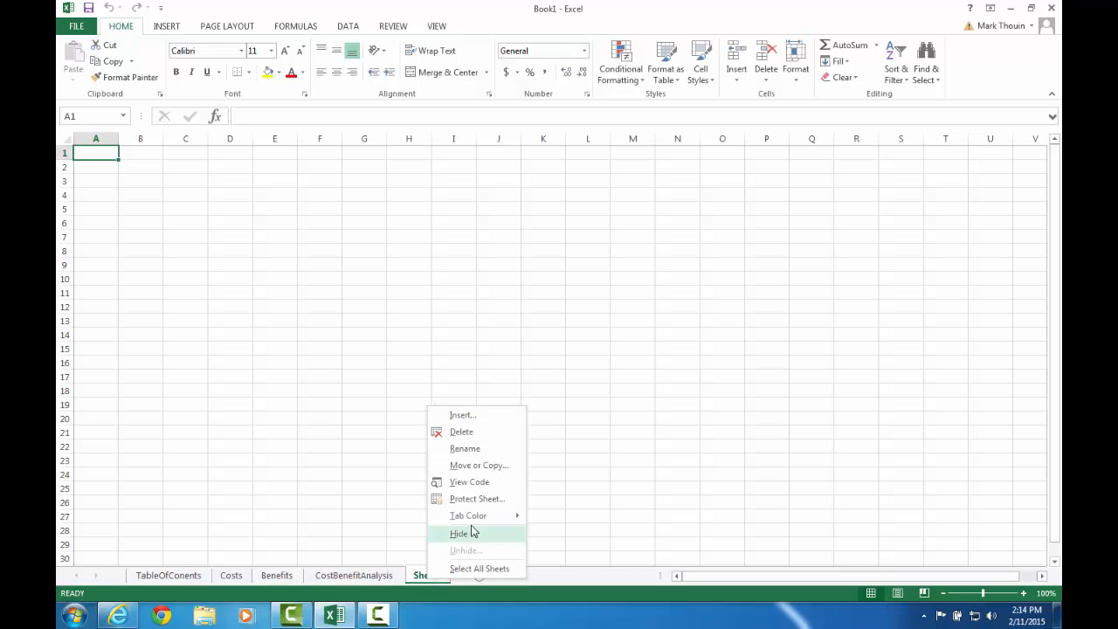
left_click(489, 452)
type("BreakEv")
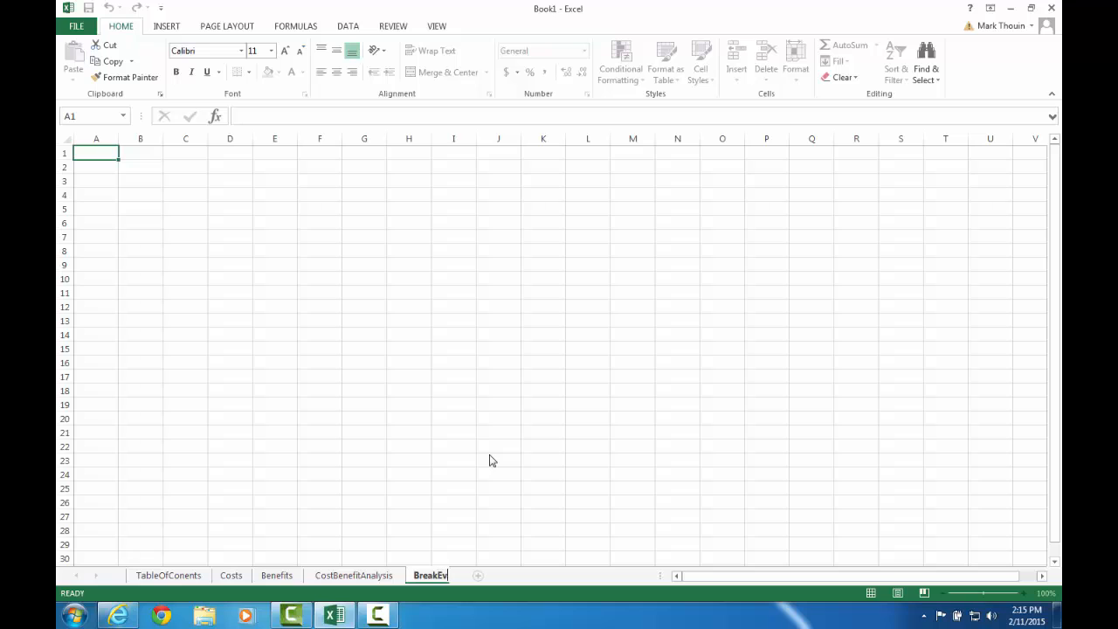
type("enChart")
key("Return")
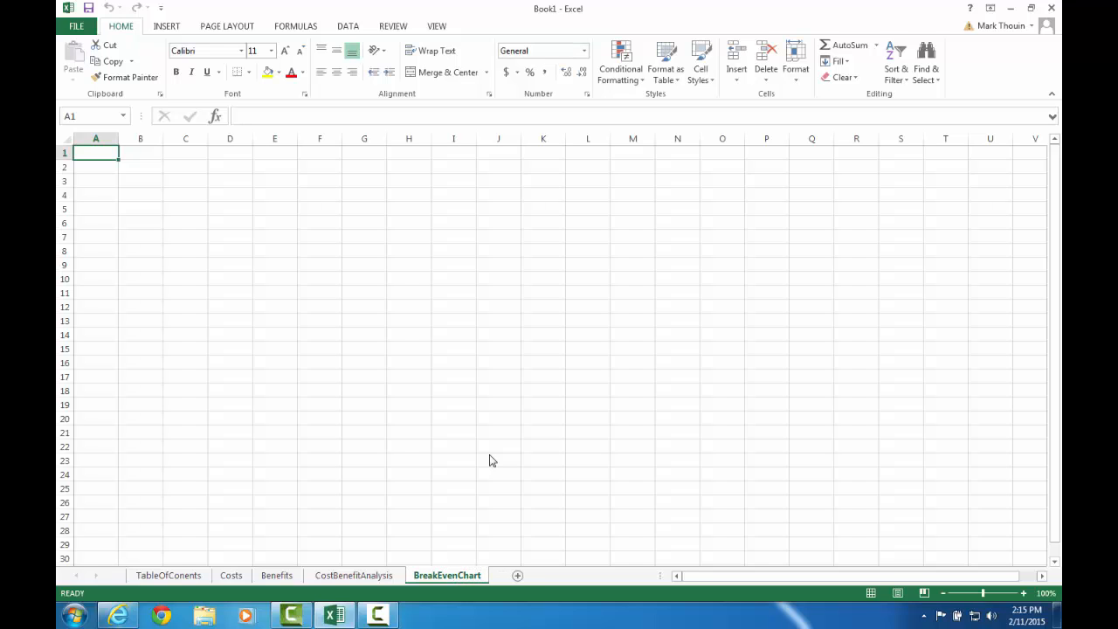
Enter the label Purpose: in cell A2 of the TableOfConents sheet.
left_click(172, 578)
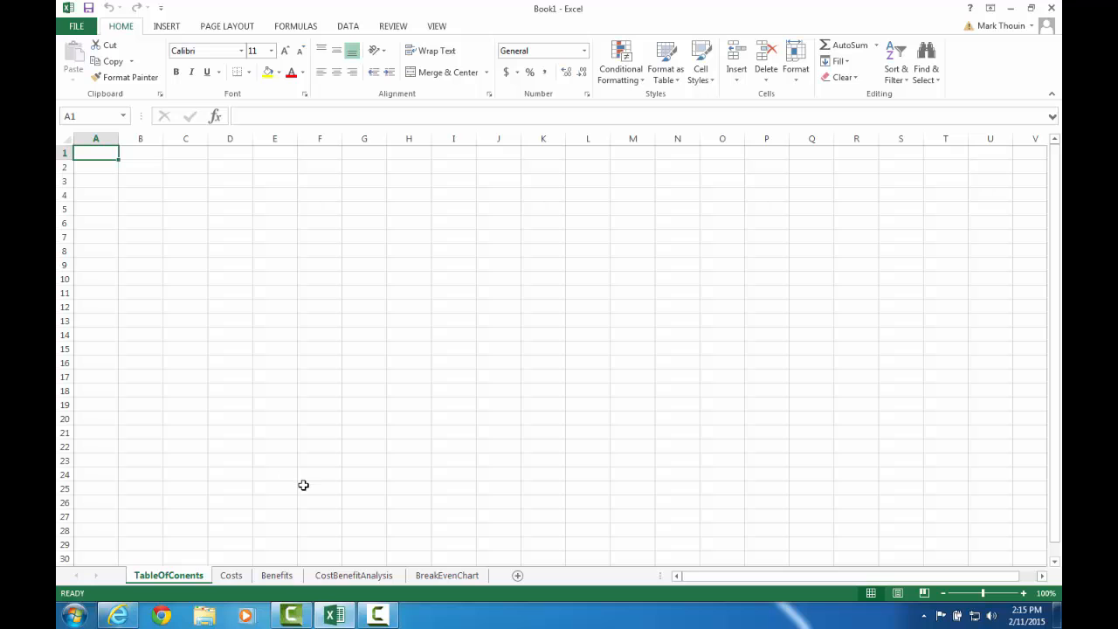
left_click(118, 615)
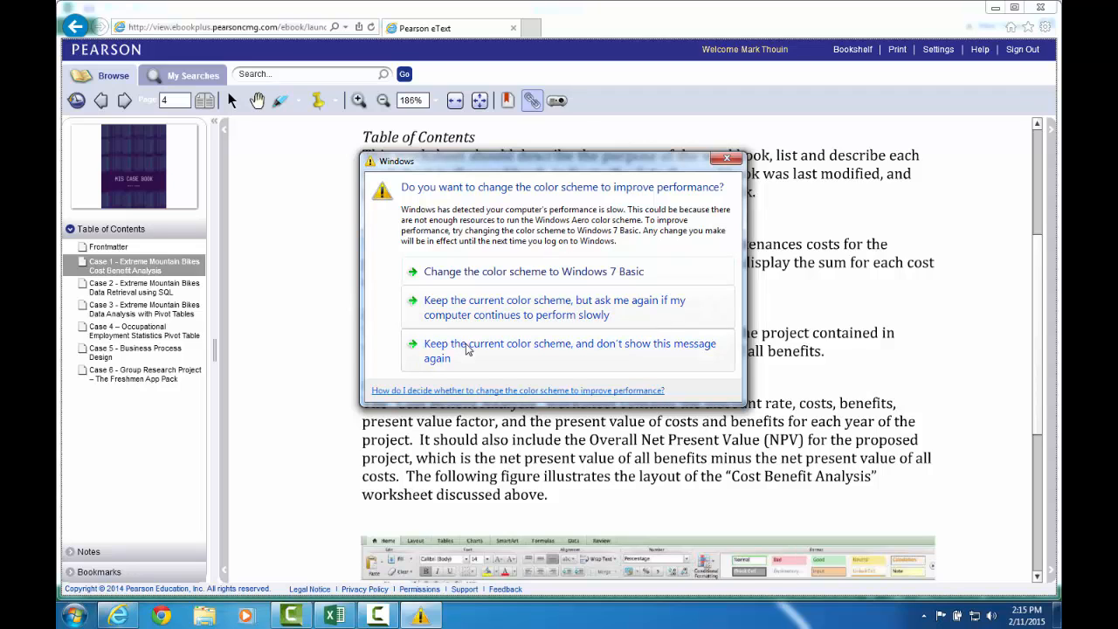
left_click(540, 277)
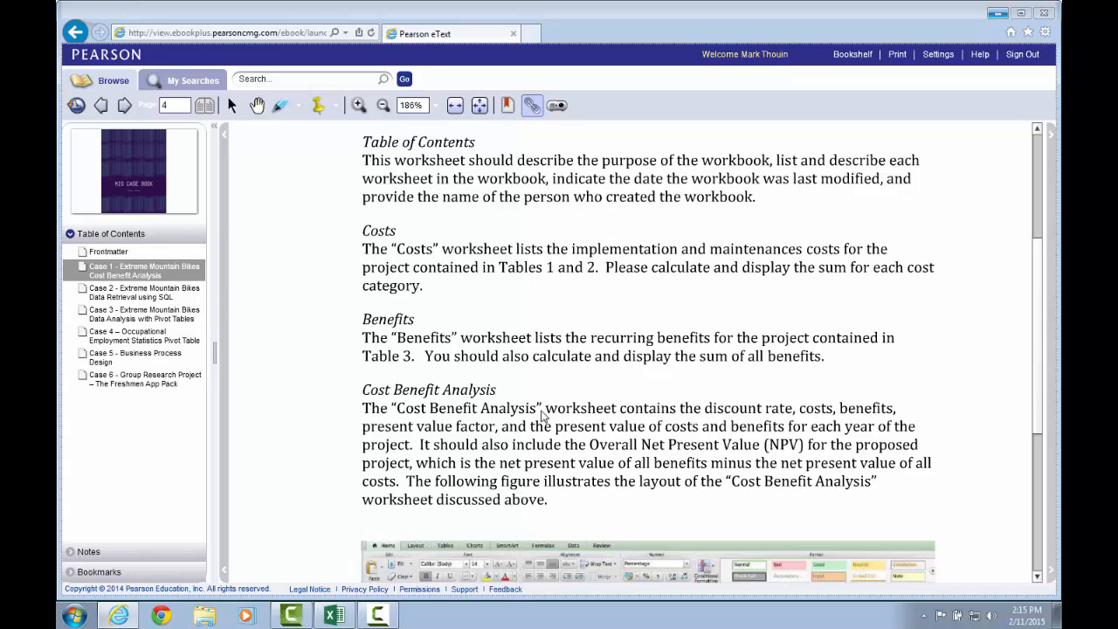
left_click(333, 615)
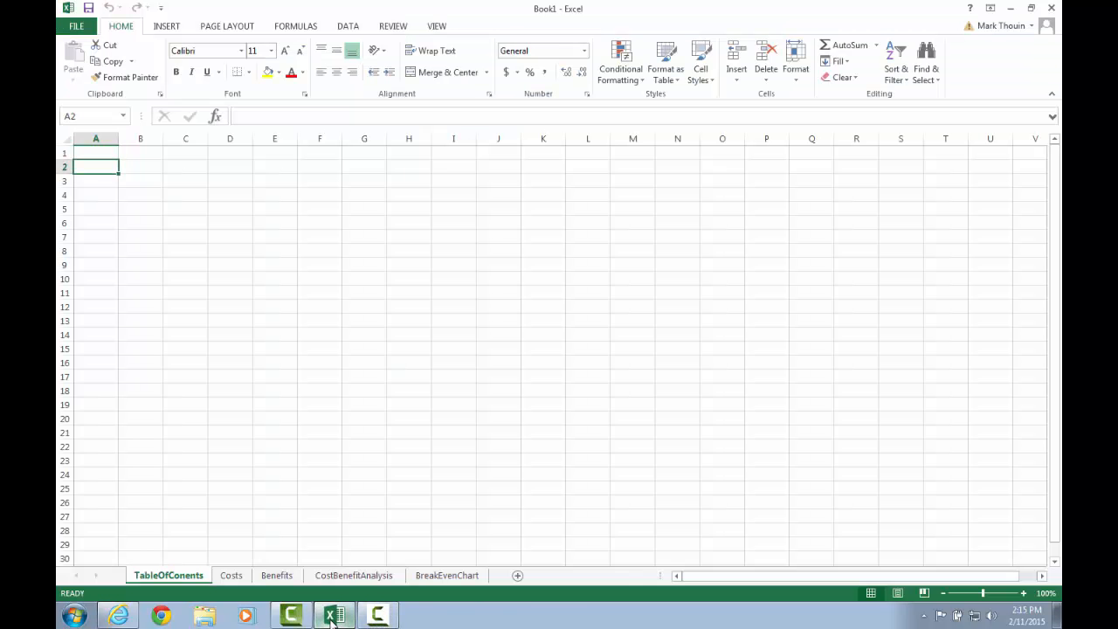
type("Pu")
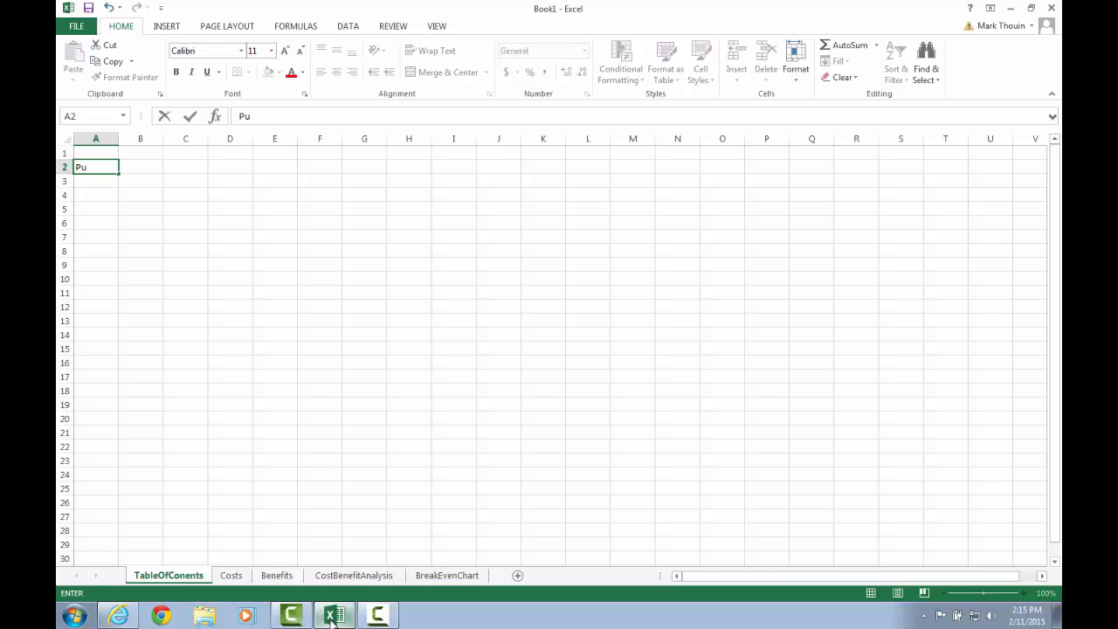
type("rpose:")
key("Tab")
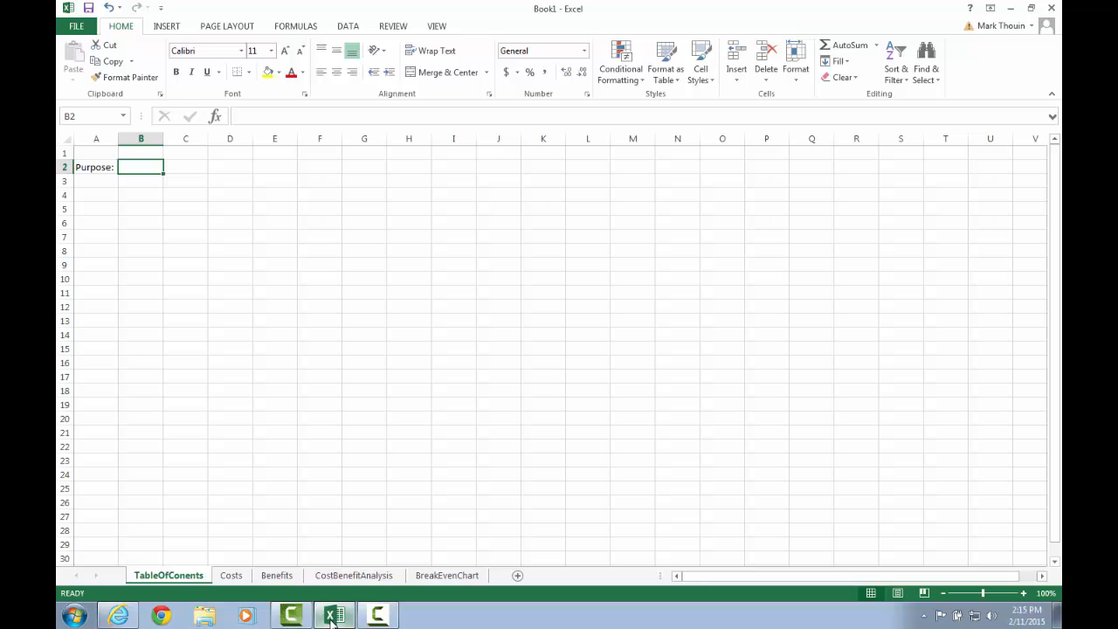
Enter the purpose statement The purpose of this workbook is to perform a cost benefit analysis for EMB in cell B2.
type("They")
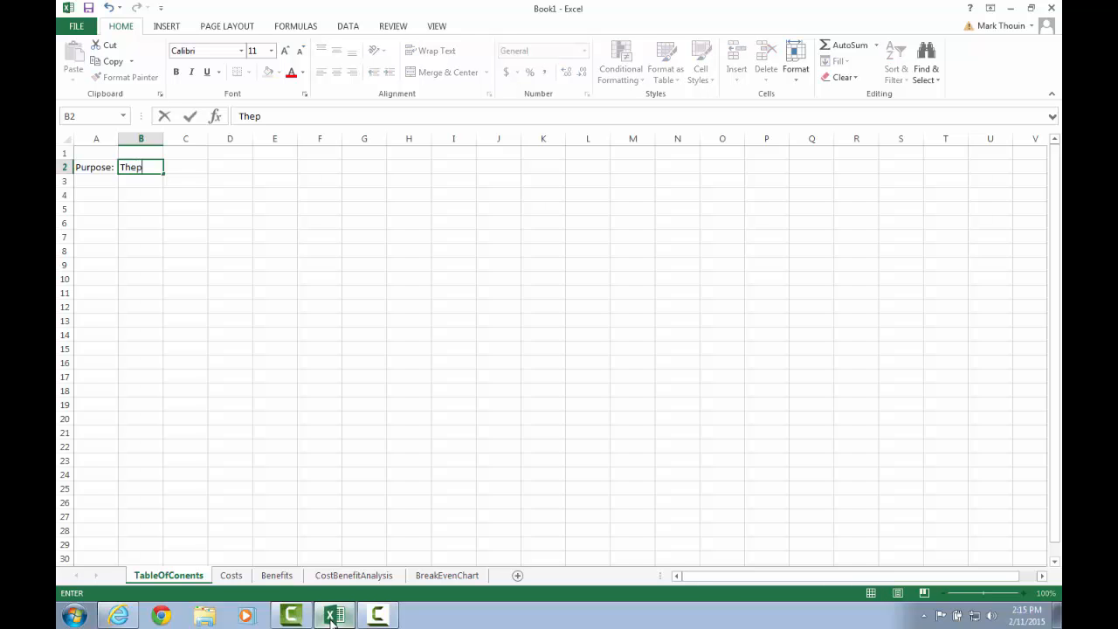
key("BackSpace")
type("purpose of thi")
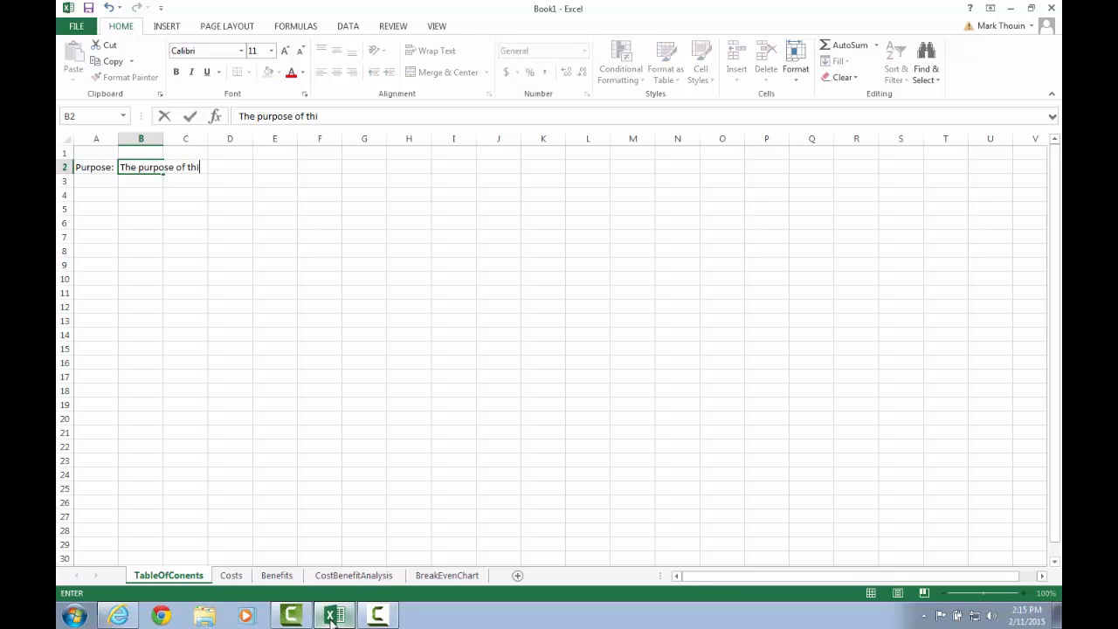
type("s workbook os p")
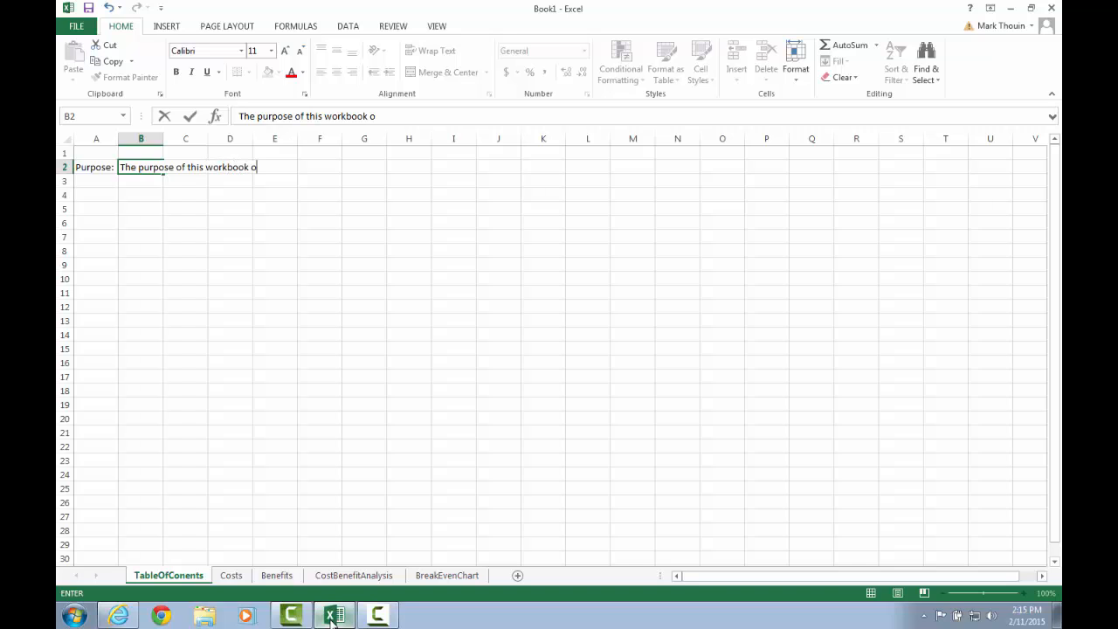
key("BackSpace")
key("BackSpace")
key("BackSpace")
key("BackSpace")
type("is to performa")
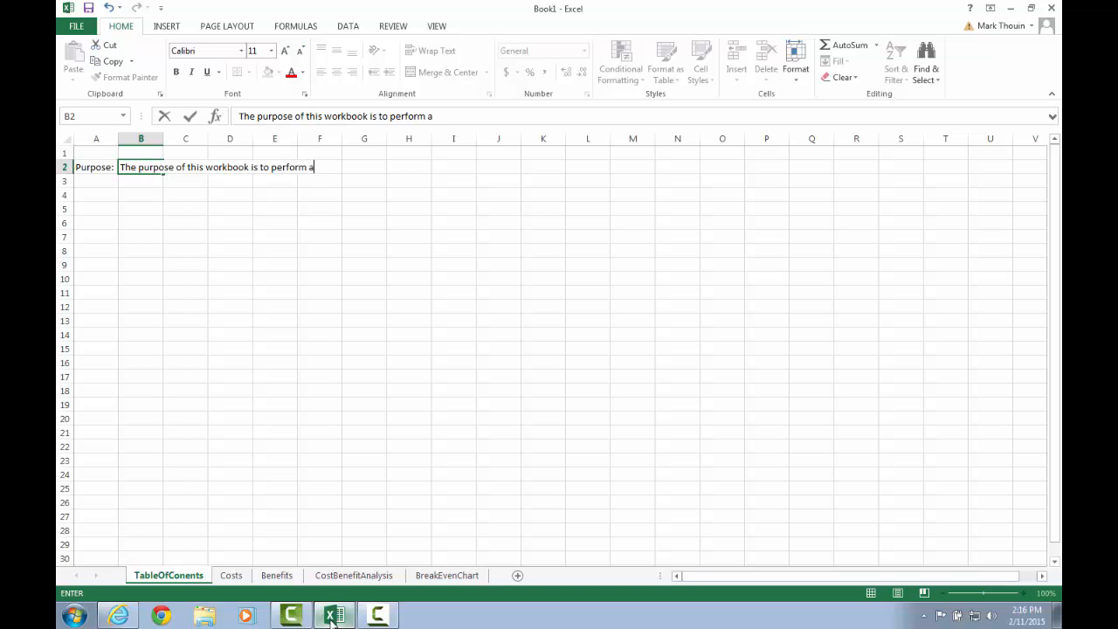
type(" cost benefit")
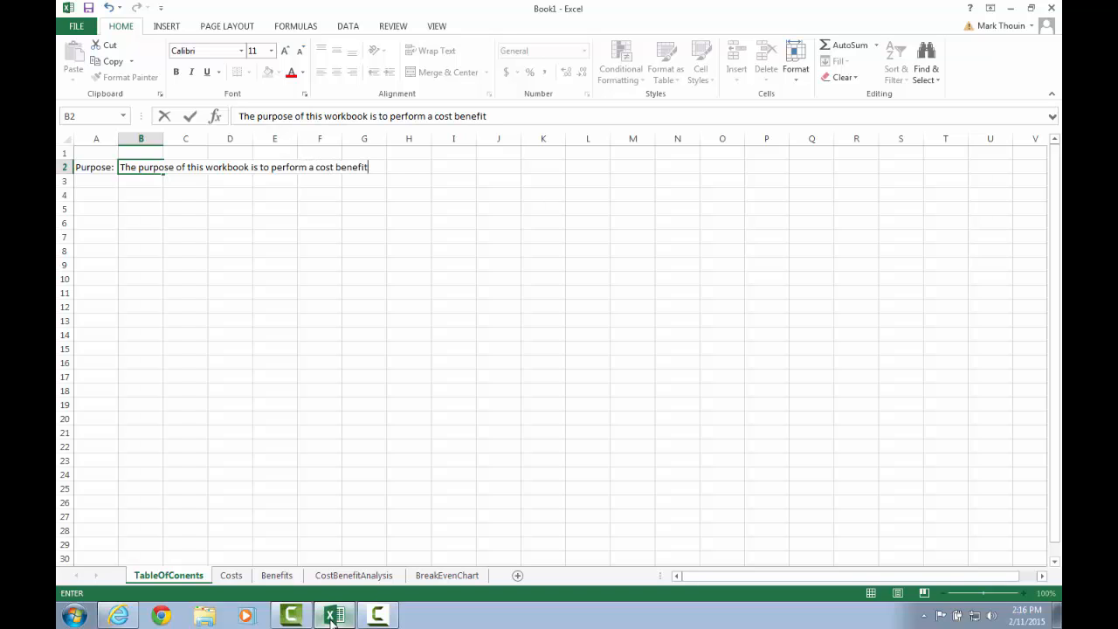
type(" analysis for EMB")
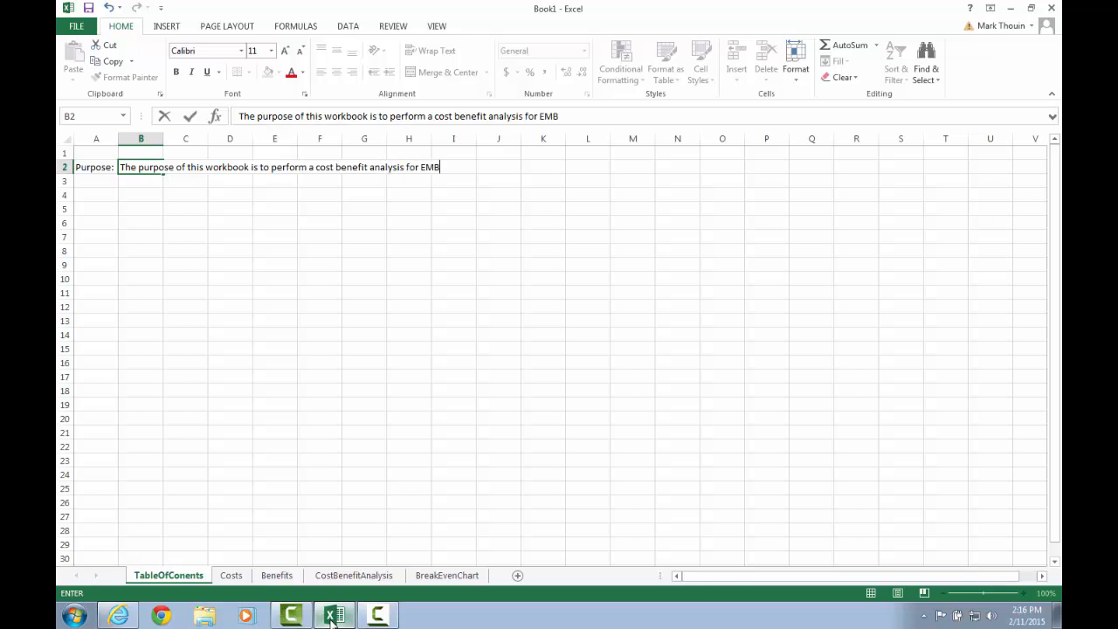
key("Return")
key("Return")
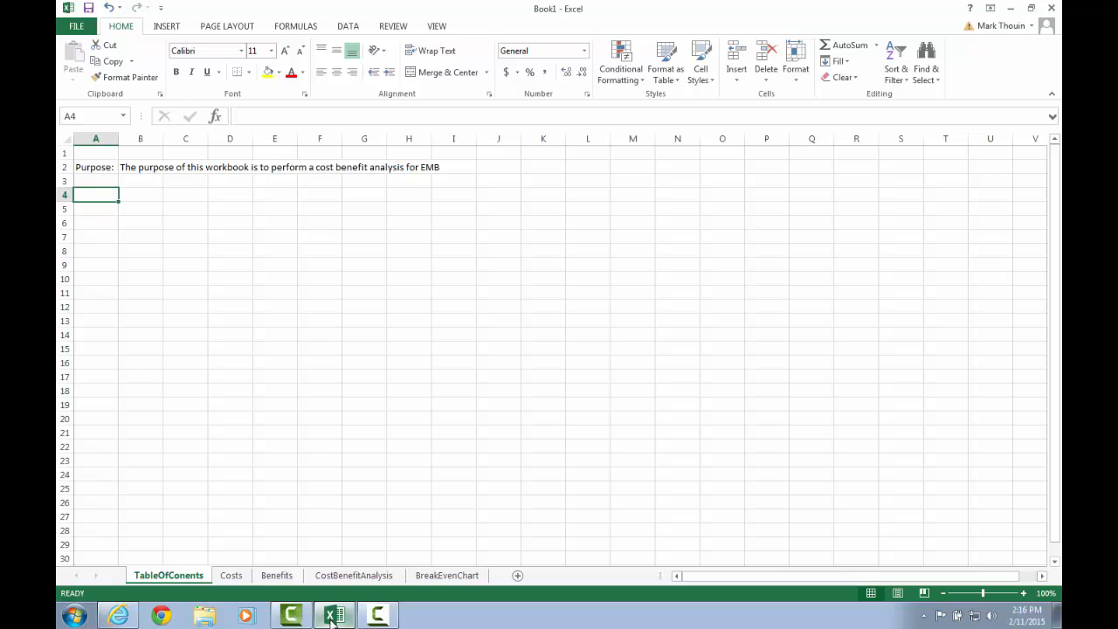
Enter the heading List of Worksheets in cell A4.
type("Li")
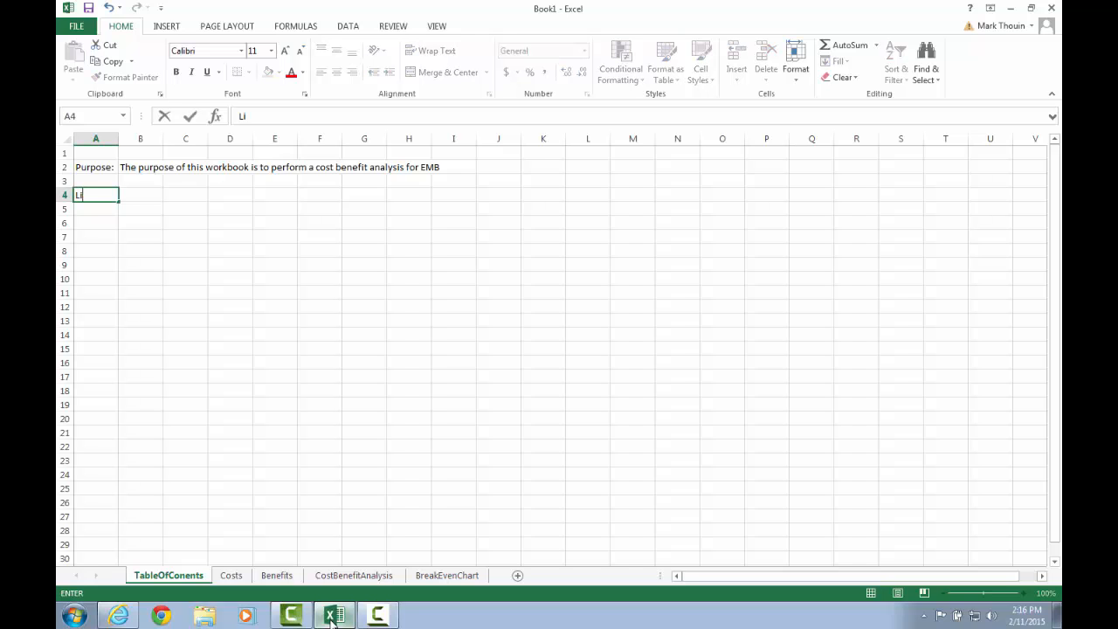
type("st of Works")
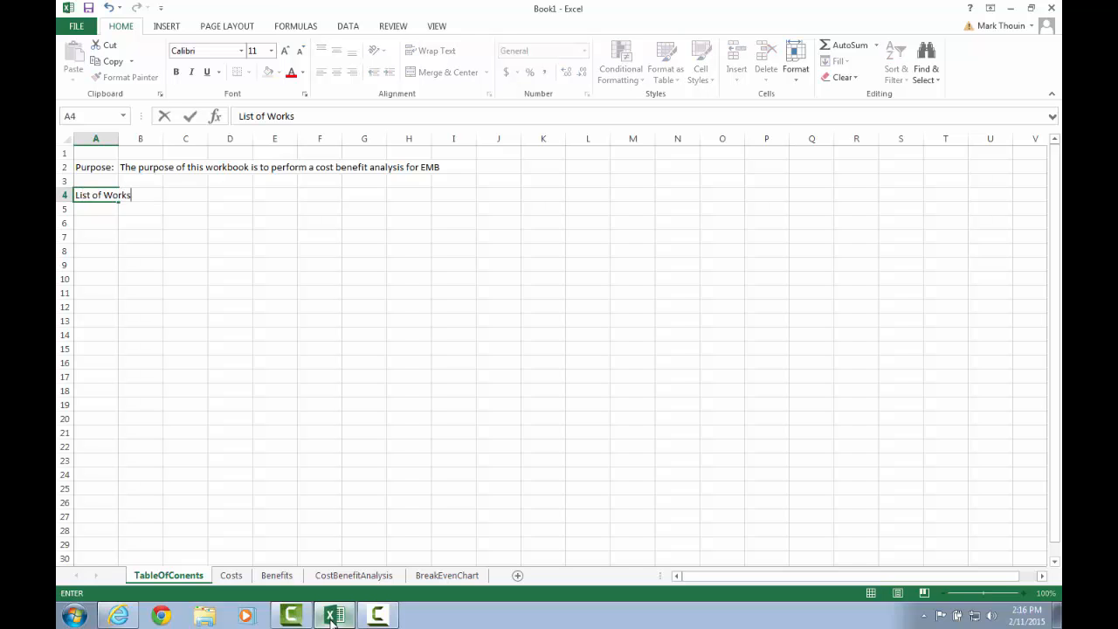
type("heets")
key("Return")
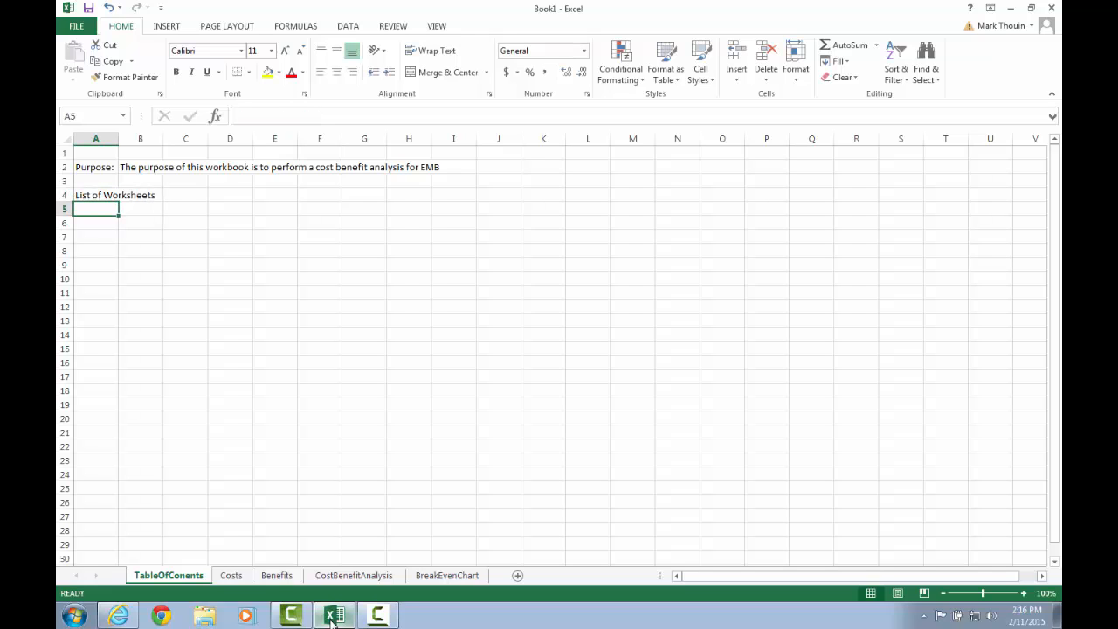
key("Return")
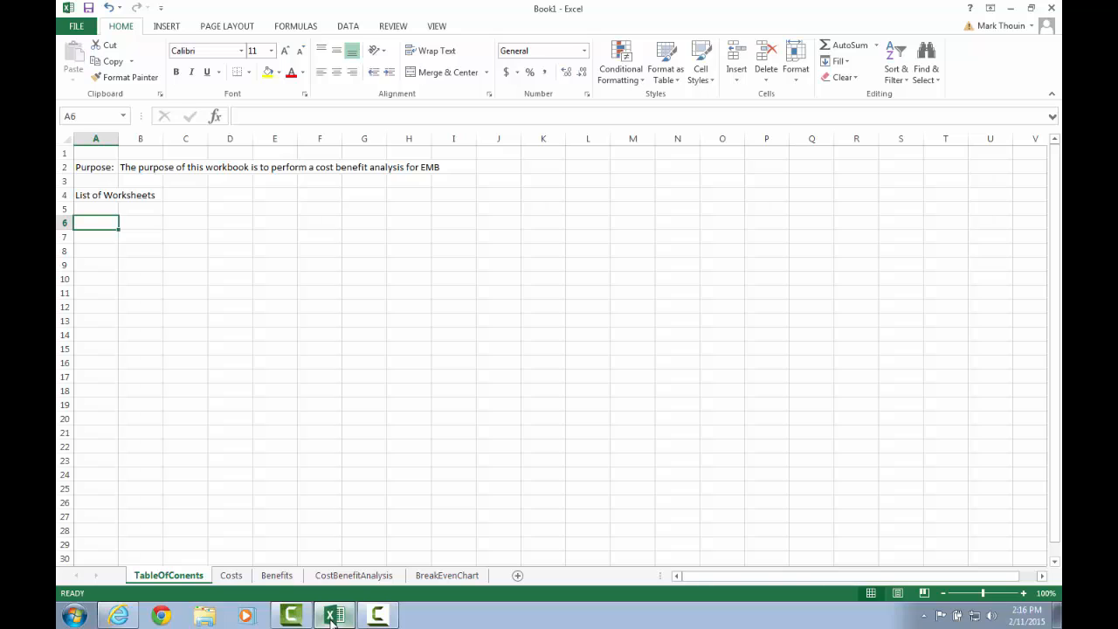
Enter Cost Worksheet in cell A6.
type("Cost Work")
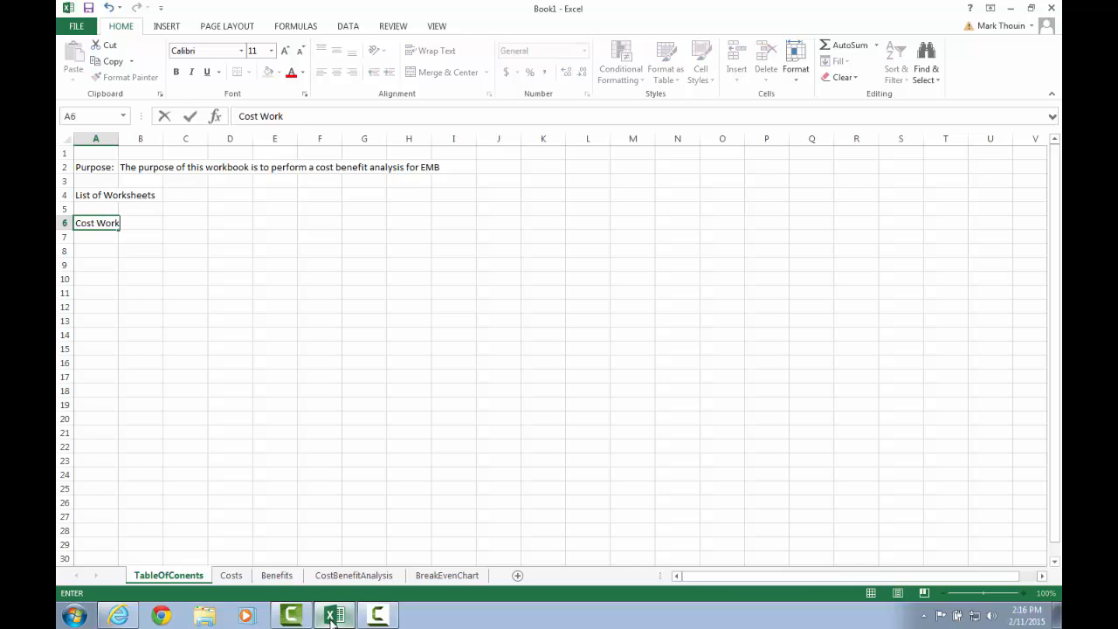
type("W")
key("BackSpace")
type("shee")
type("t")
key("Tab")
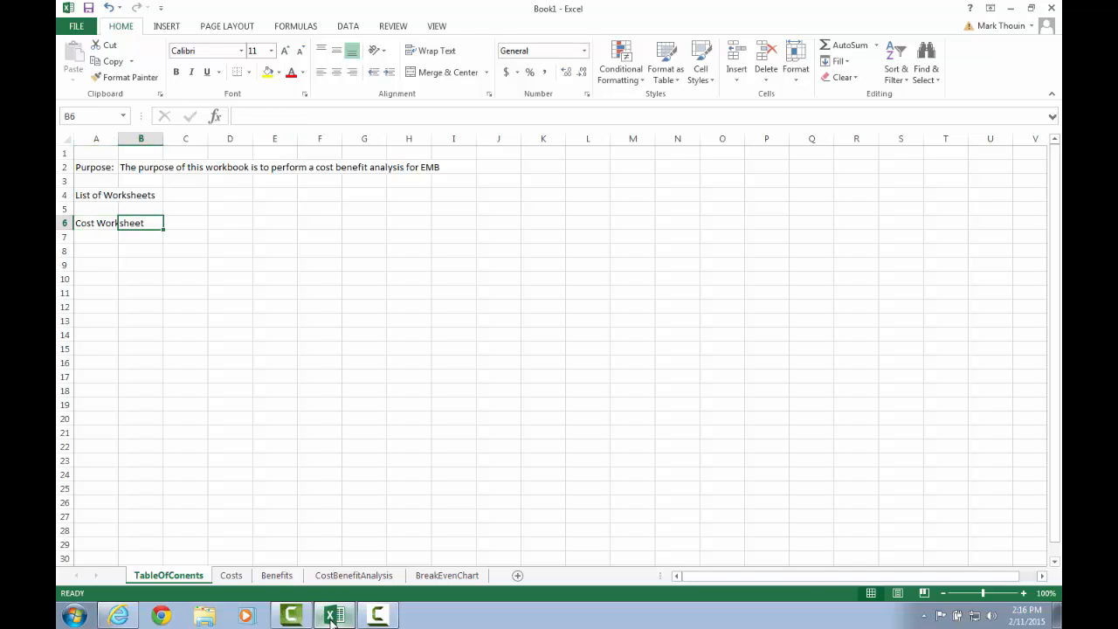
Autofit column A's width to its longest entry.
key("Up")
key("Up")
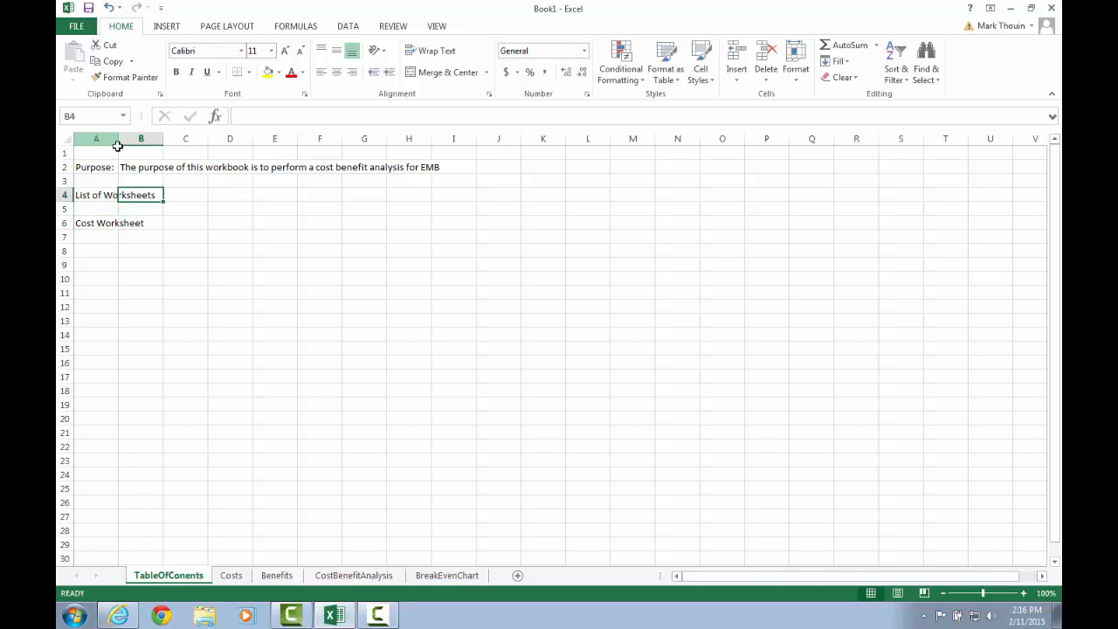
double_click(117, 140)
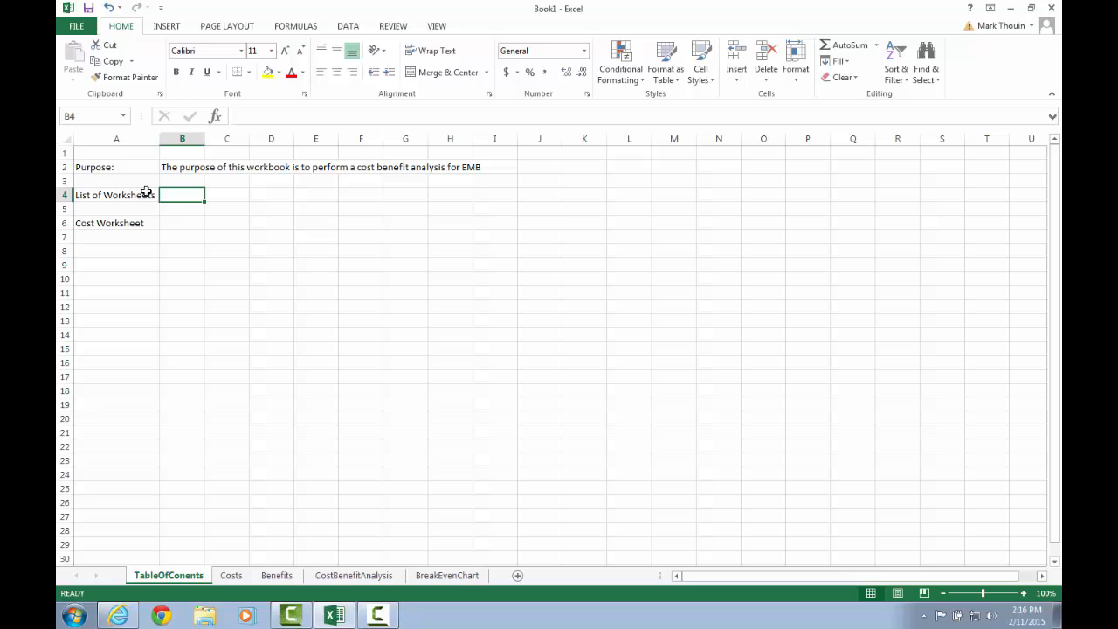
Replace the entry in cell A6 with Costs.
left_click(178, 223)
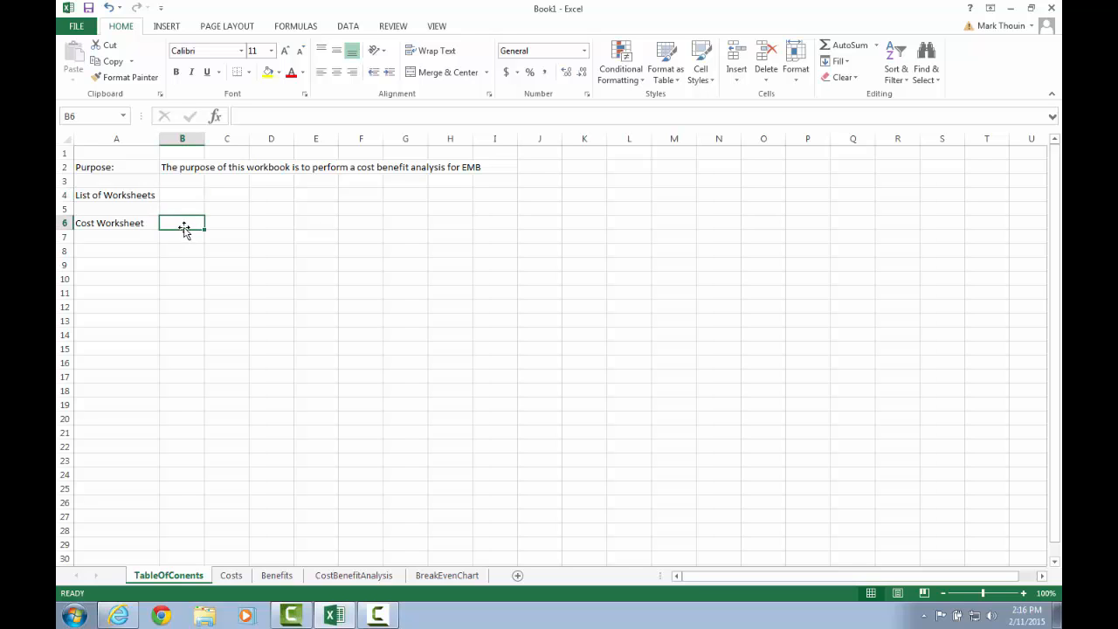
left_click(152, 224)
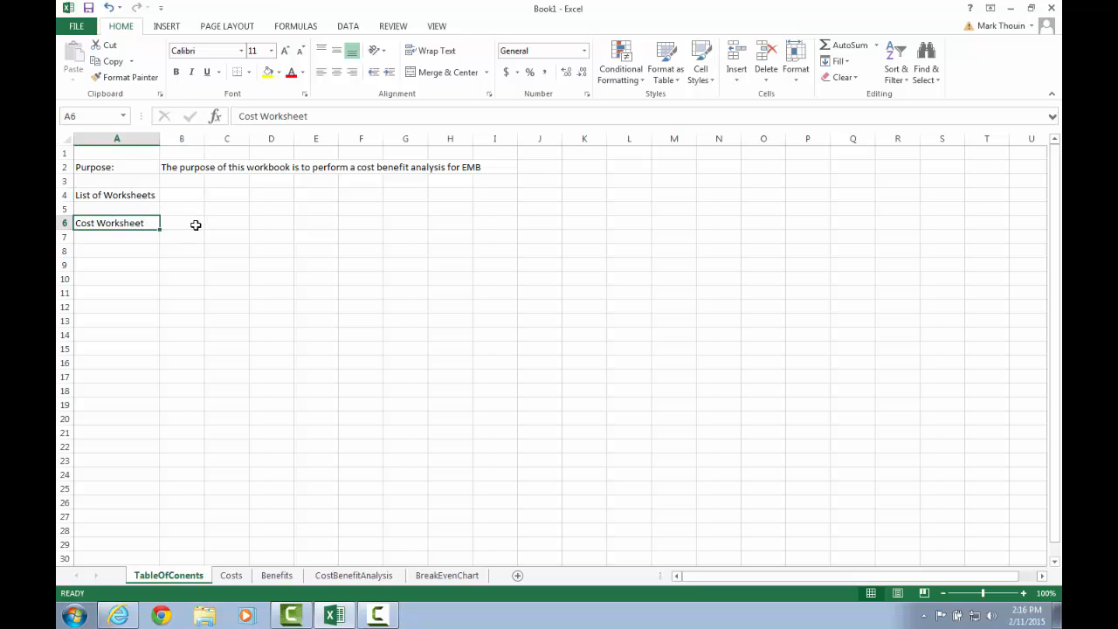
type("Costs")
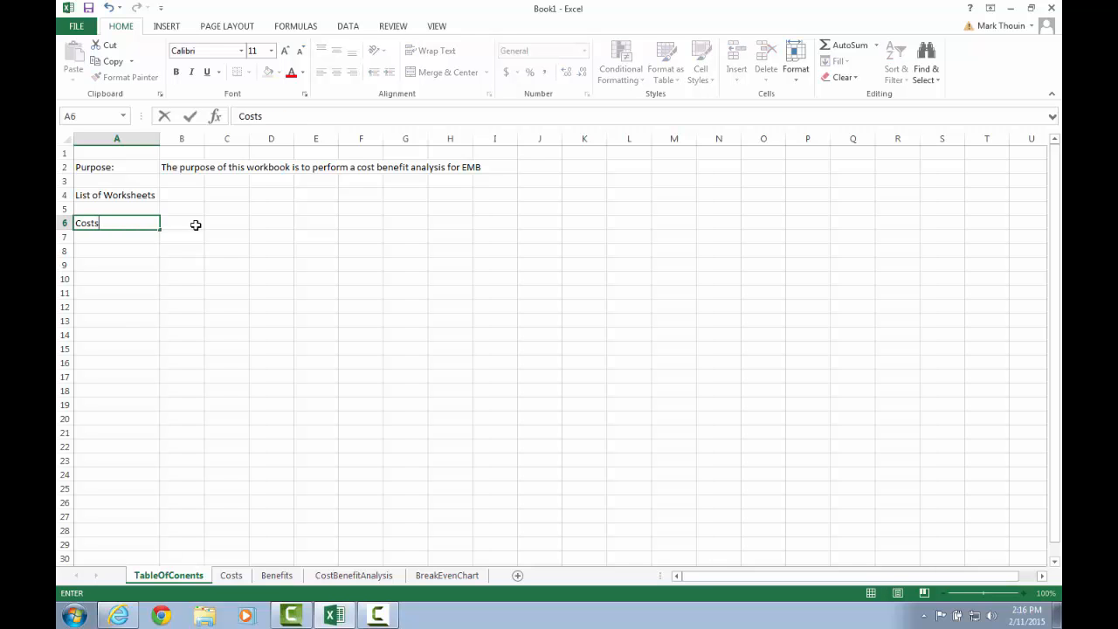
left_click(196, 224)
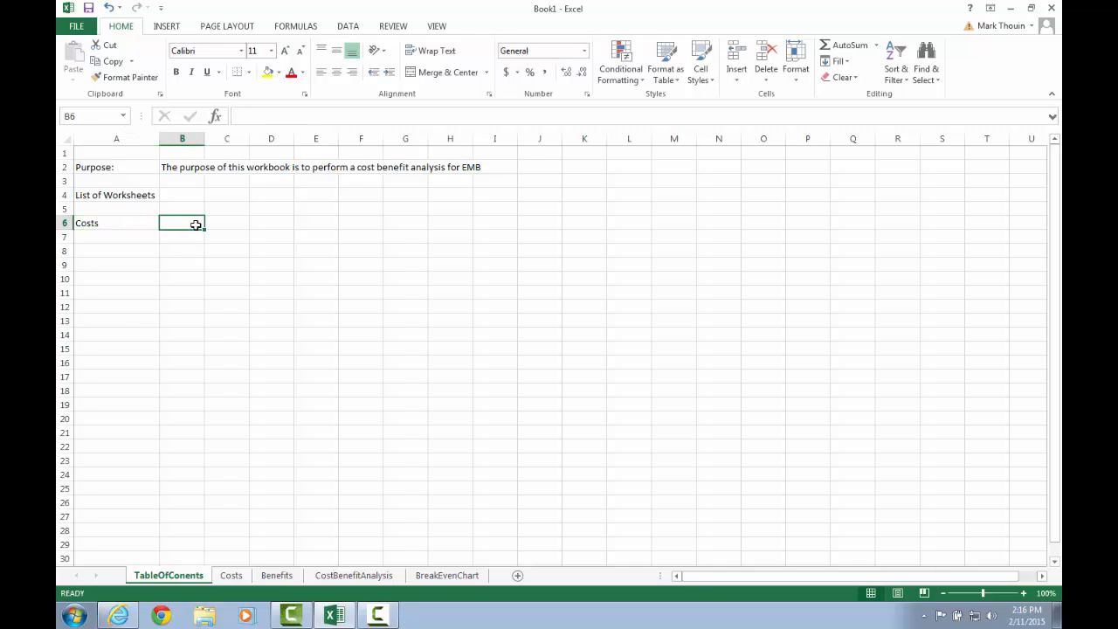
Enter the description Contains a list of all project costs in cell B6.
type("Contains")
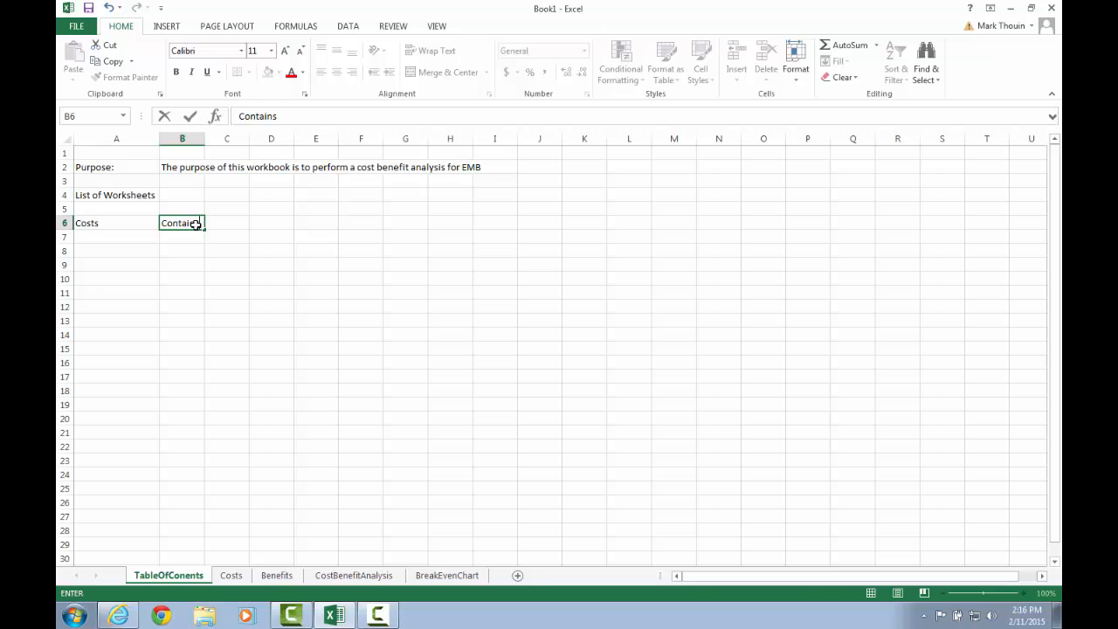
type(" a list of all project costs")
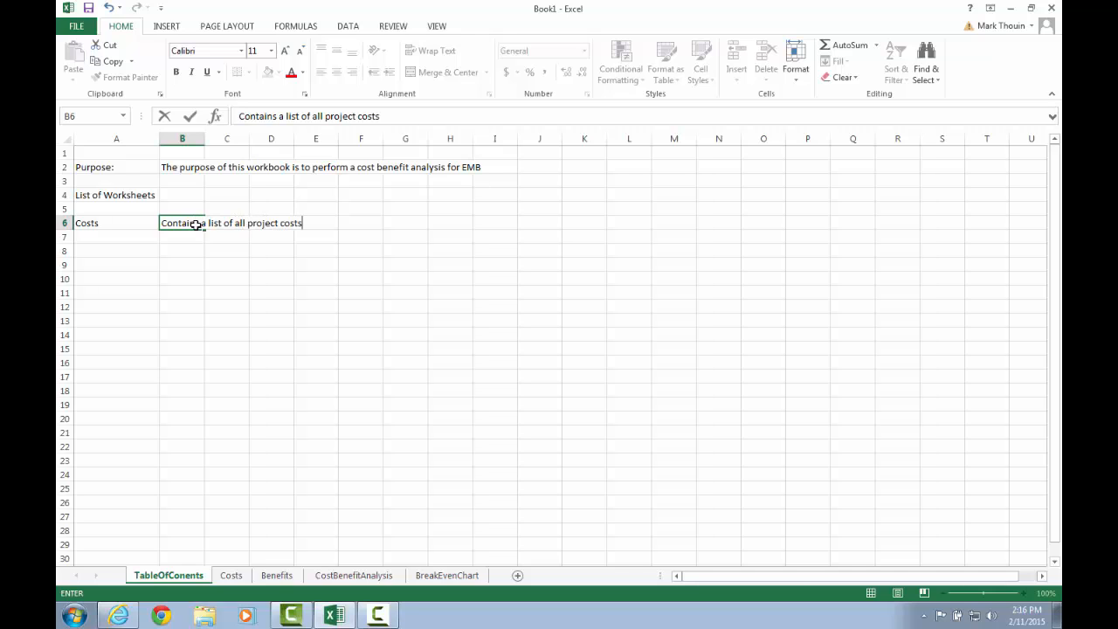
key("Return")
Enter Benefits in cell A7 with ... as its placeholder description in B7.
type("Benefits")
key("Tab")
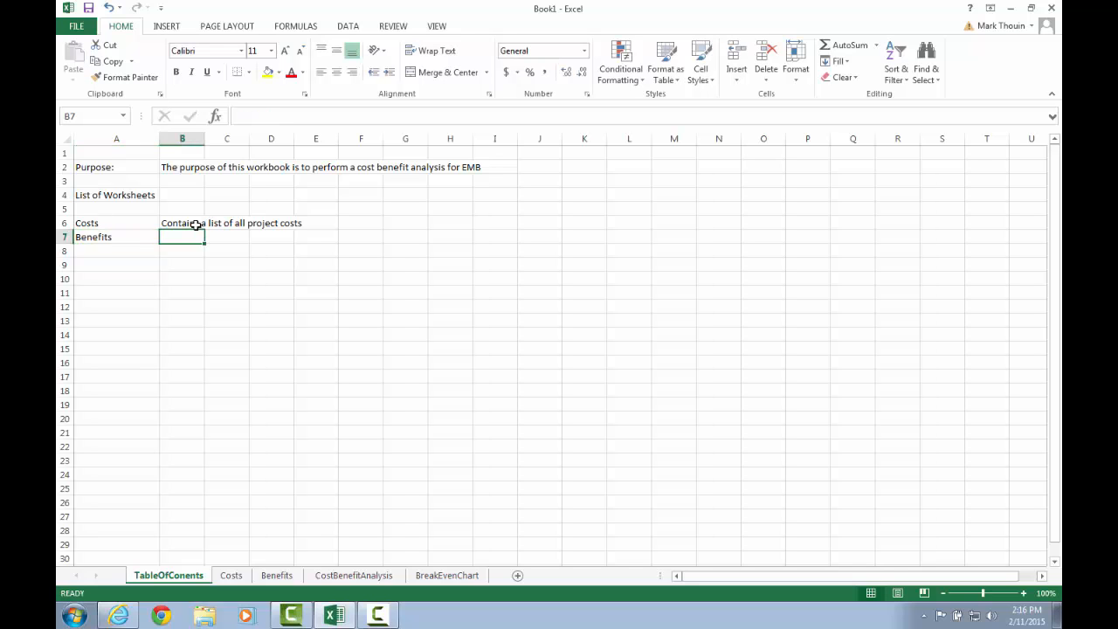
type("...")
key("Return")
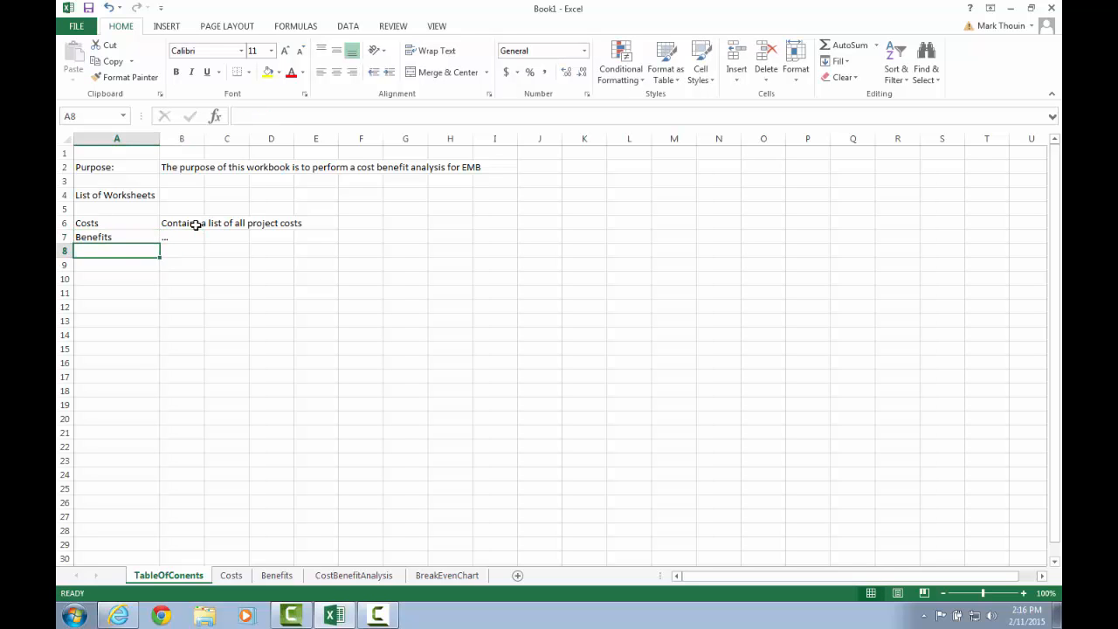
Enter Costs Benefit Analysis in A8 with ... in B8, and autofit column A to fit it.
type("Cos")
type("Bene")
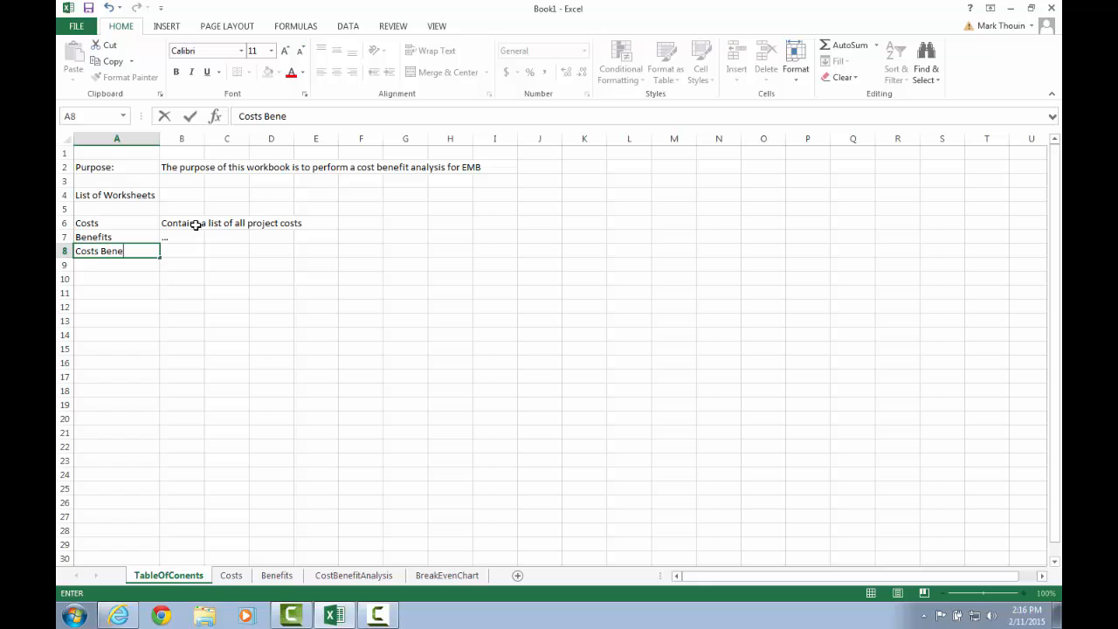
type("fit Analytis")
key("BackSpace")
key("BackSpace")
key("BackSpace")
type("sis")
key("Tab")
type("...")
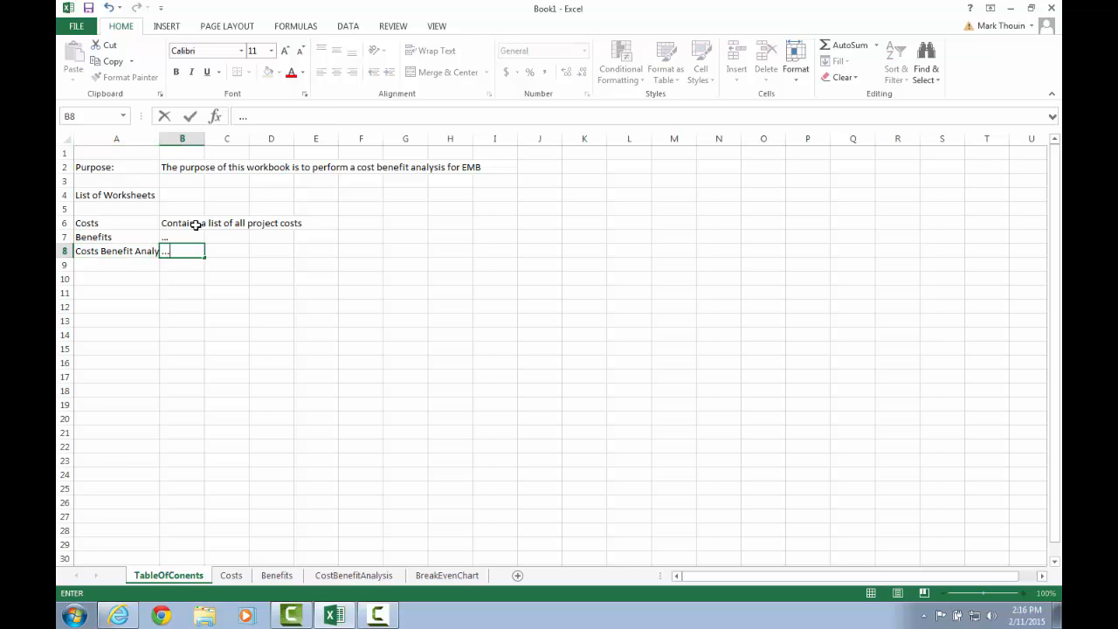
key("Return")
double_click(158, 138)
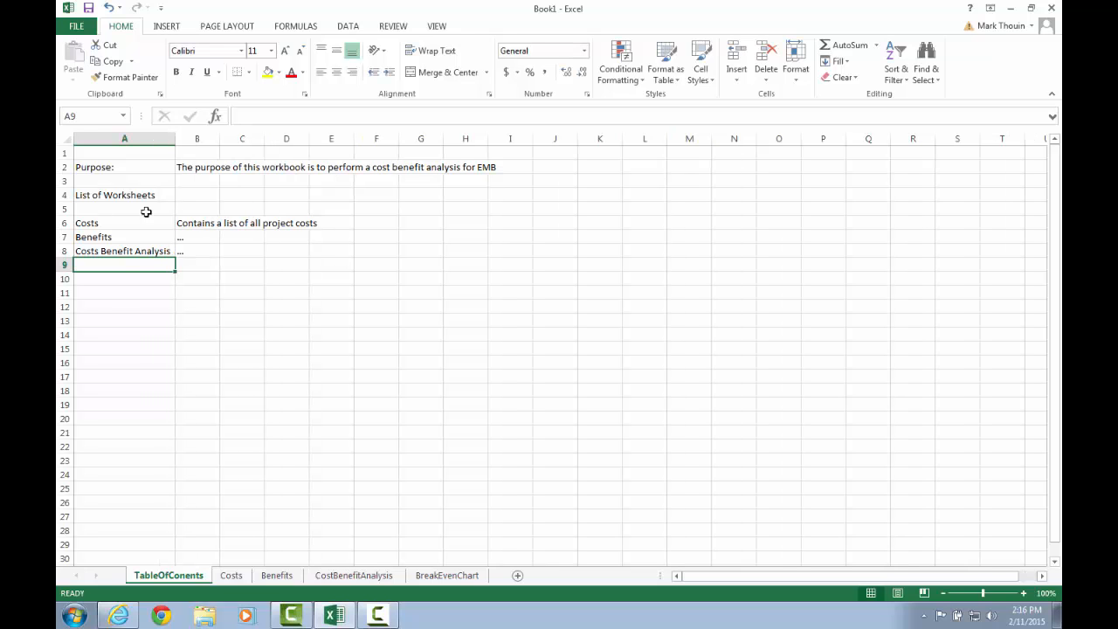
Enter BreakEventChart in cell A9.
type("B")
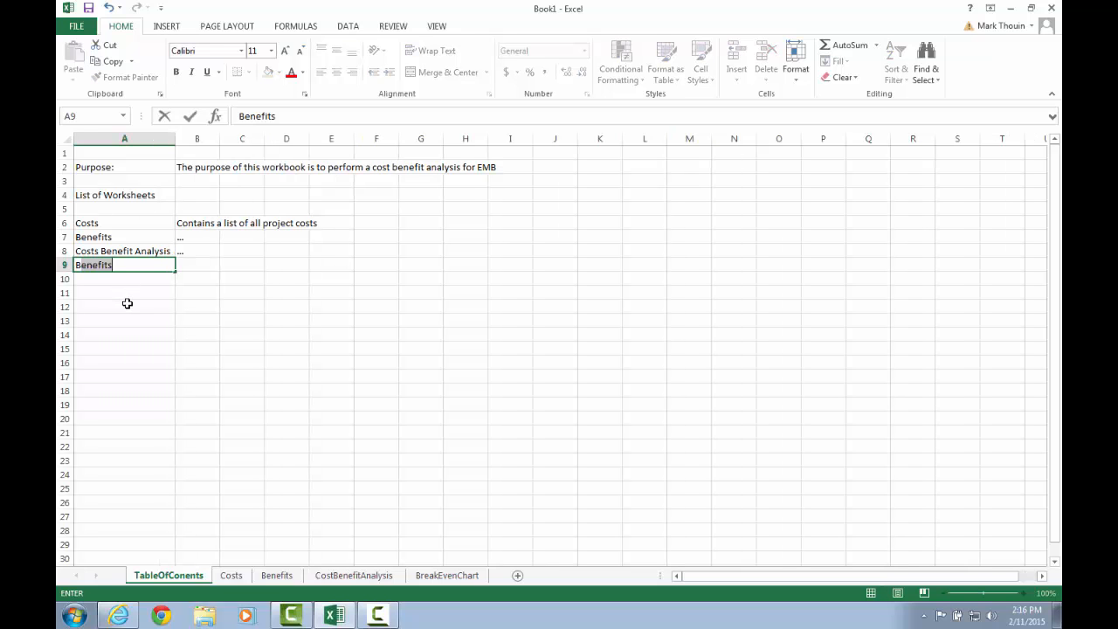
type("reakEventChart")
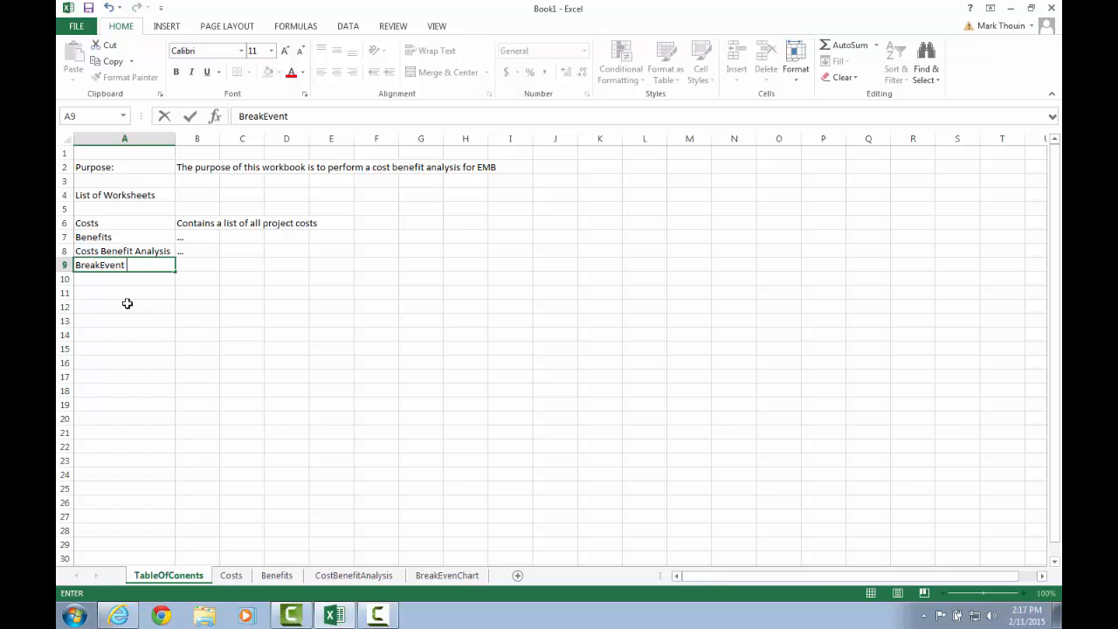
key("Return")
key("Return")
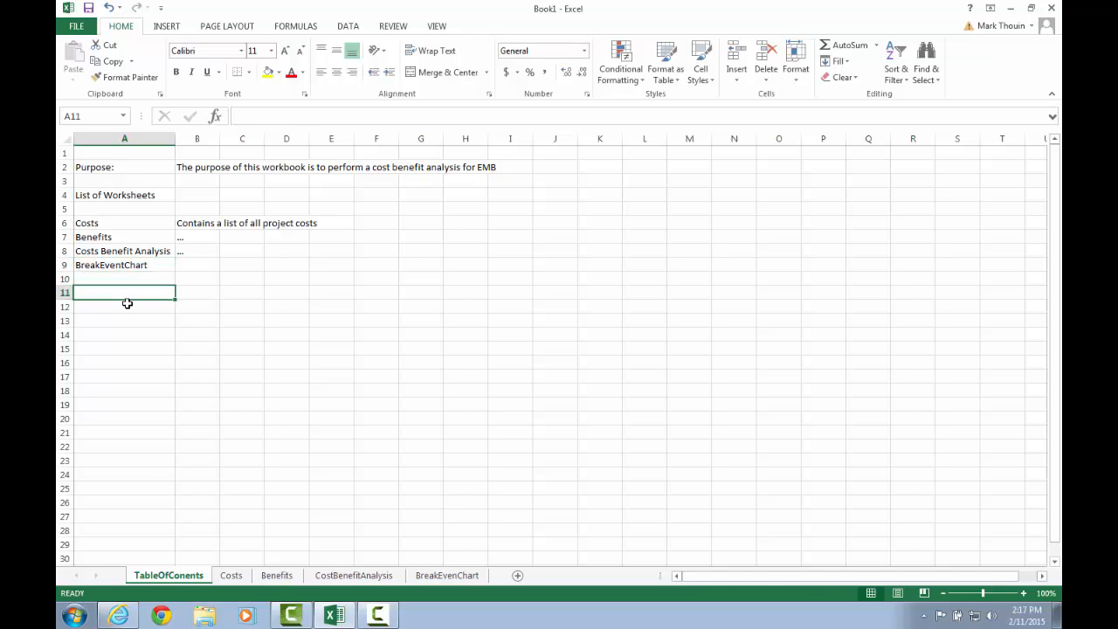
Enter the label LastModifiedDate in cell A11.
type("Las")
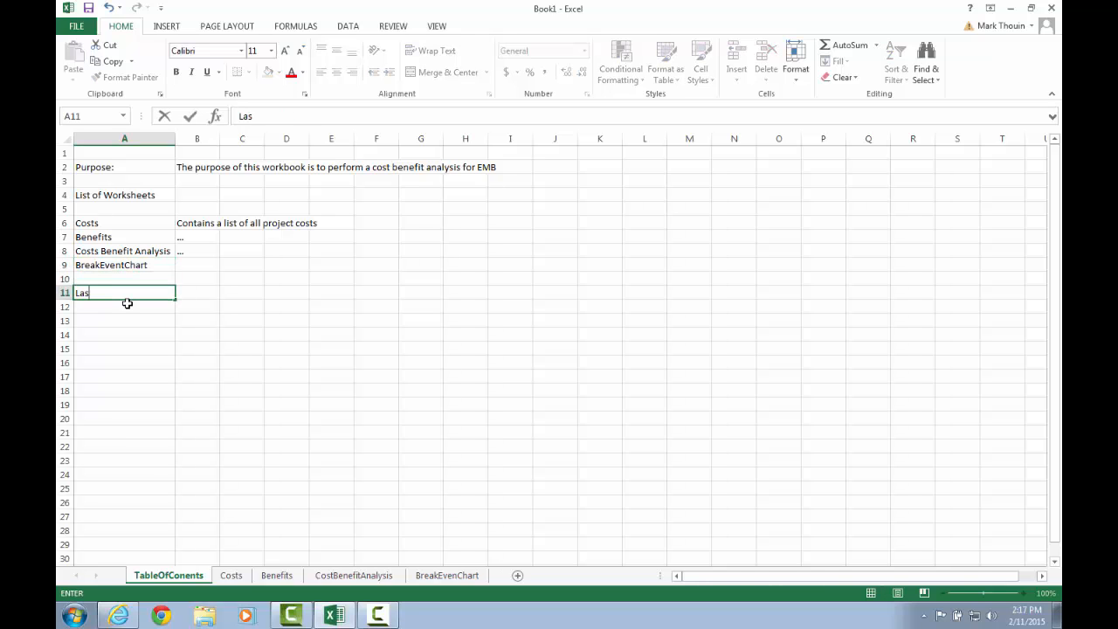
type("tModifiedDate")
key("Return")
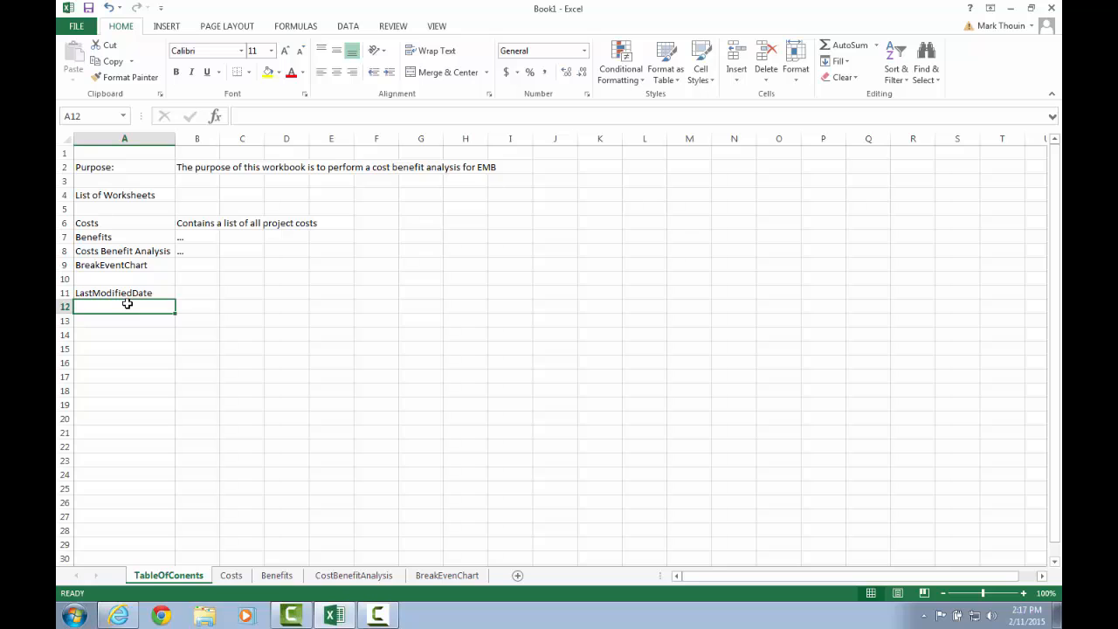
Enter the label CreatedBy in cell A12 and the author's full name in B12.
type("CreatedBy")
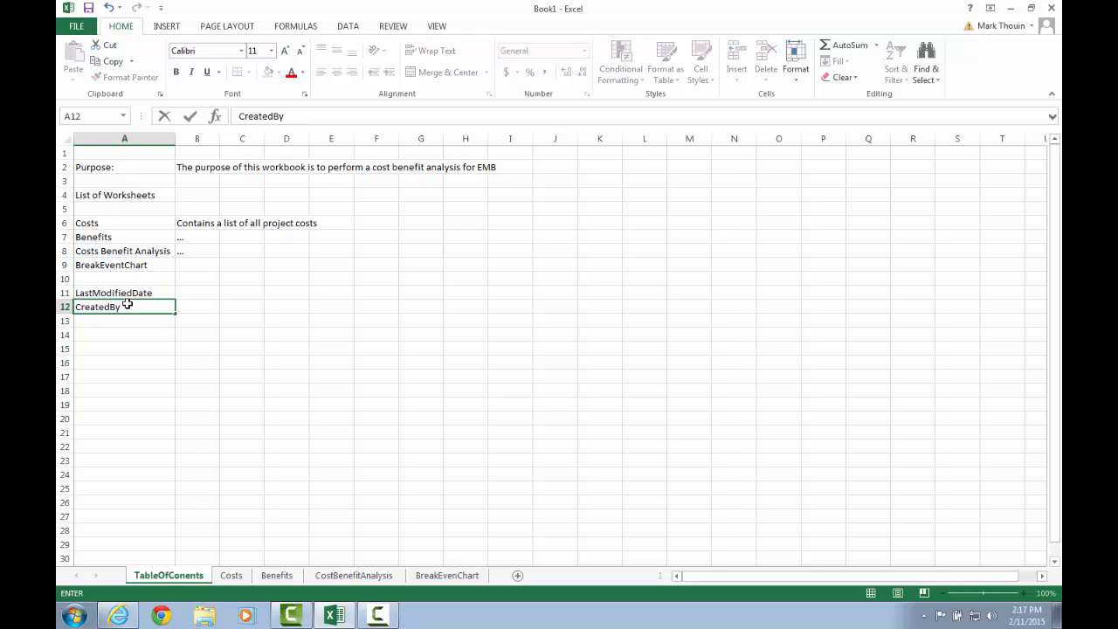
key("Tab")
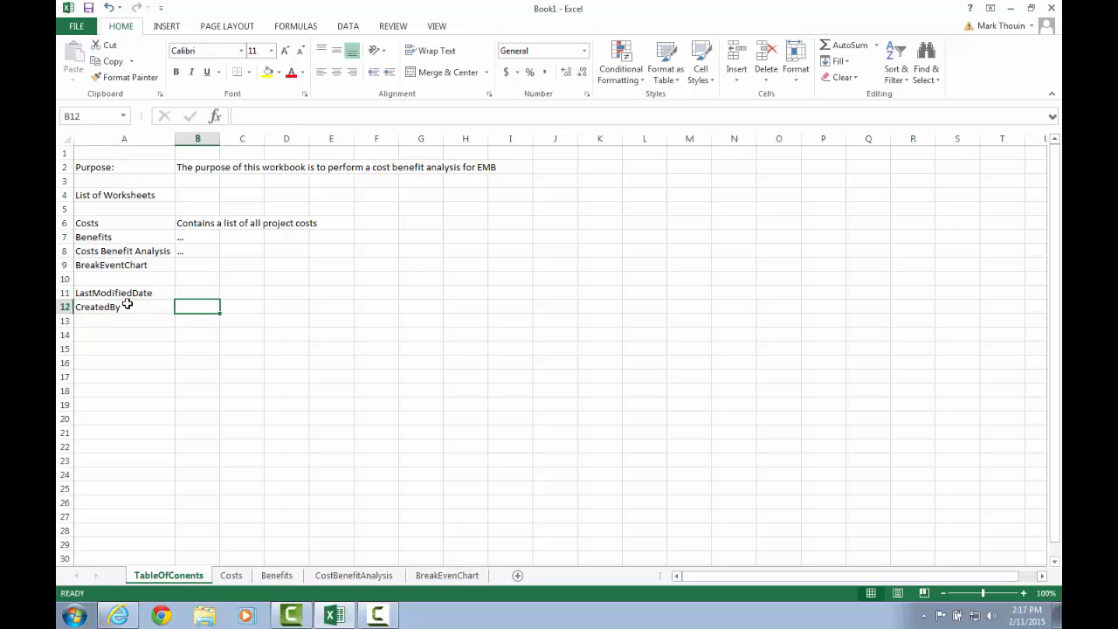
type("Mark F. Thouin")
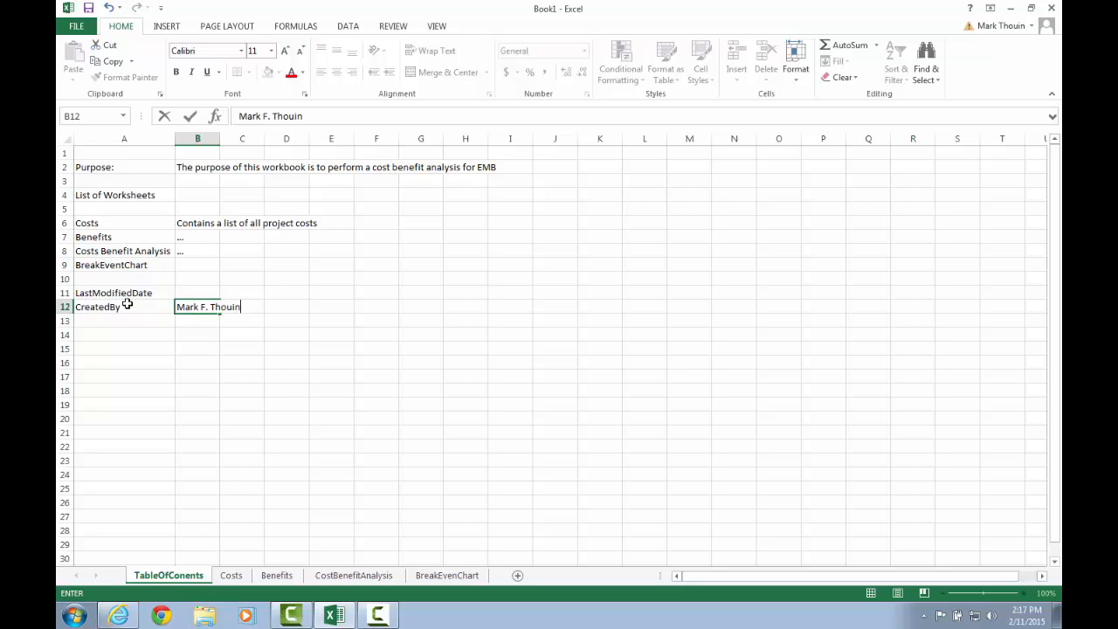
key("Up")
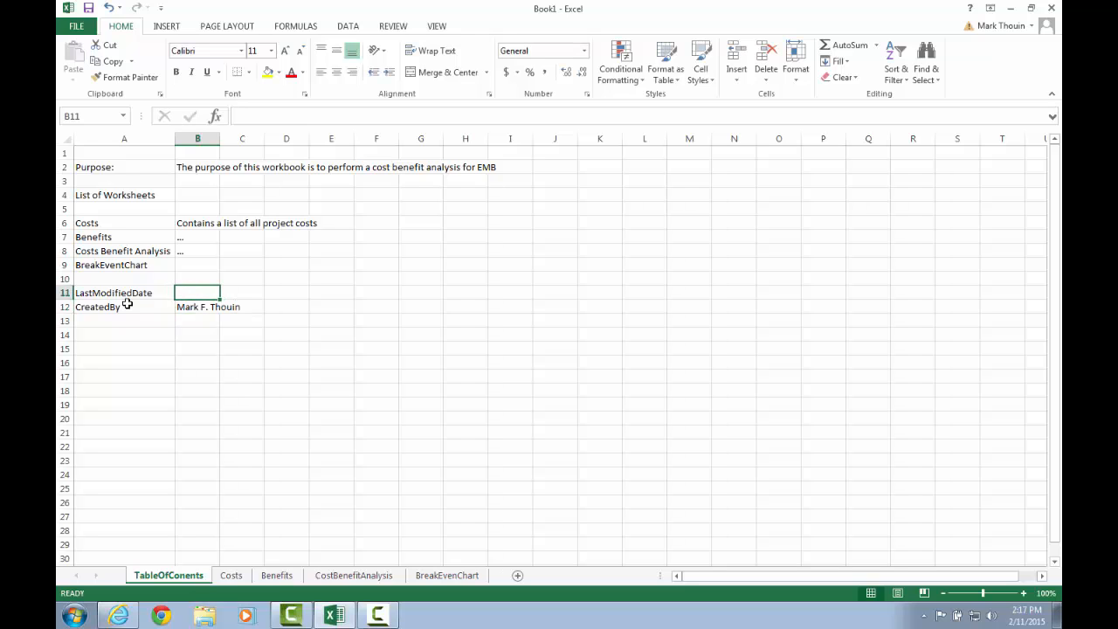
Enter the date 2/11/2015 as the last modified date in cell B11.
type("2/11")
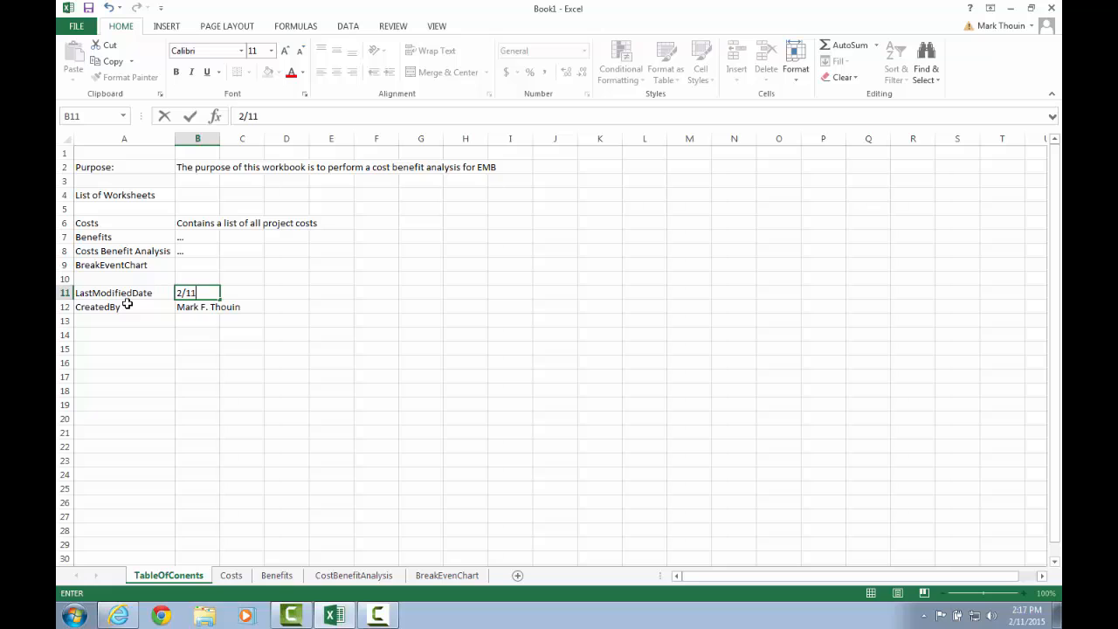
type("/2015")
key("Return")
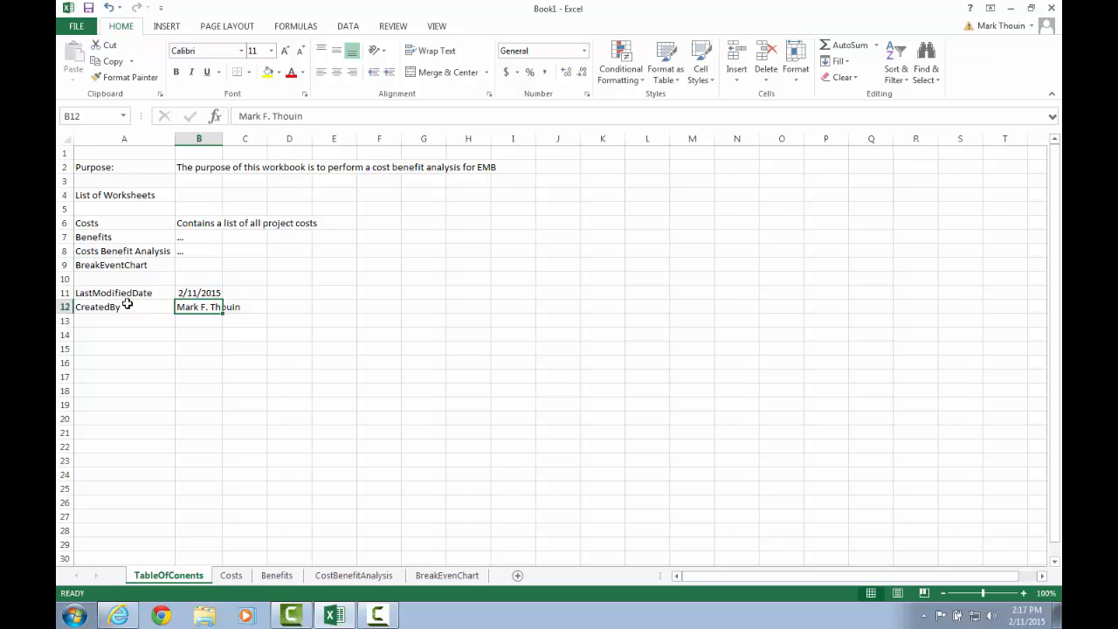
Insert a new row above Costs in the worksheet list and enter Table of Contents in cell A6.
key("Up")
key("Up")
key("Up")
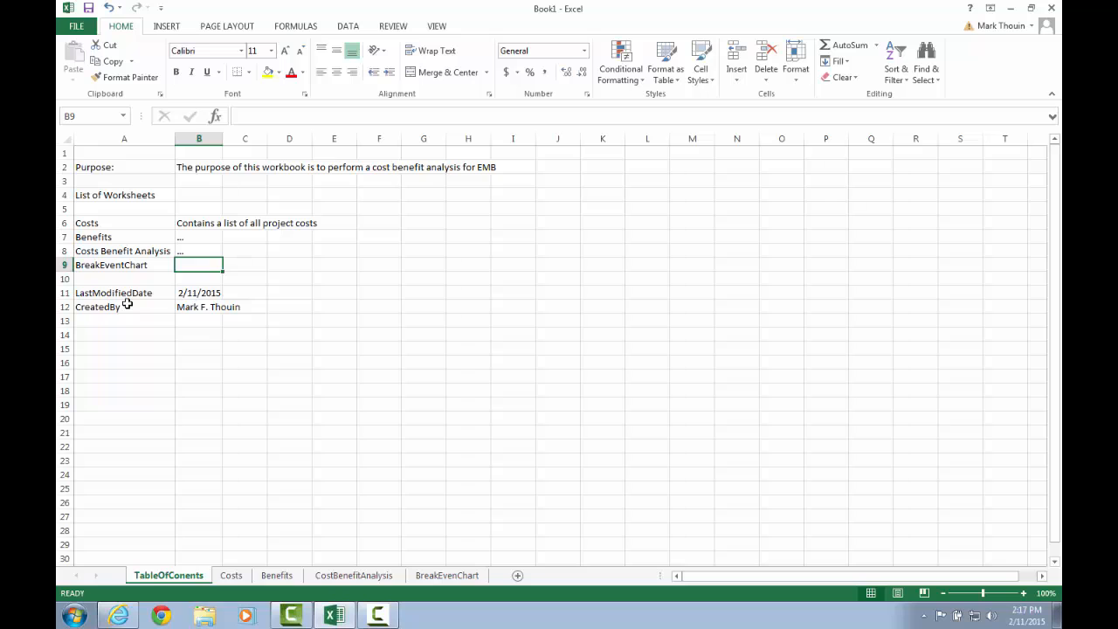
left_click(64, 222)
right_click(64, 223)
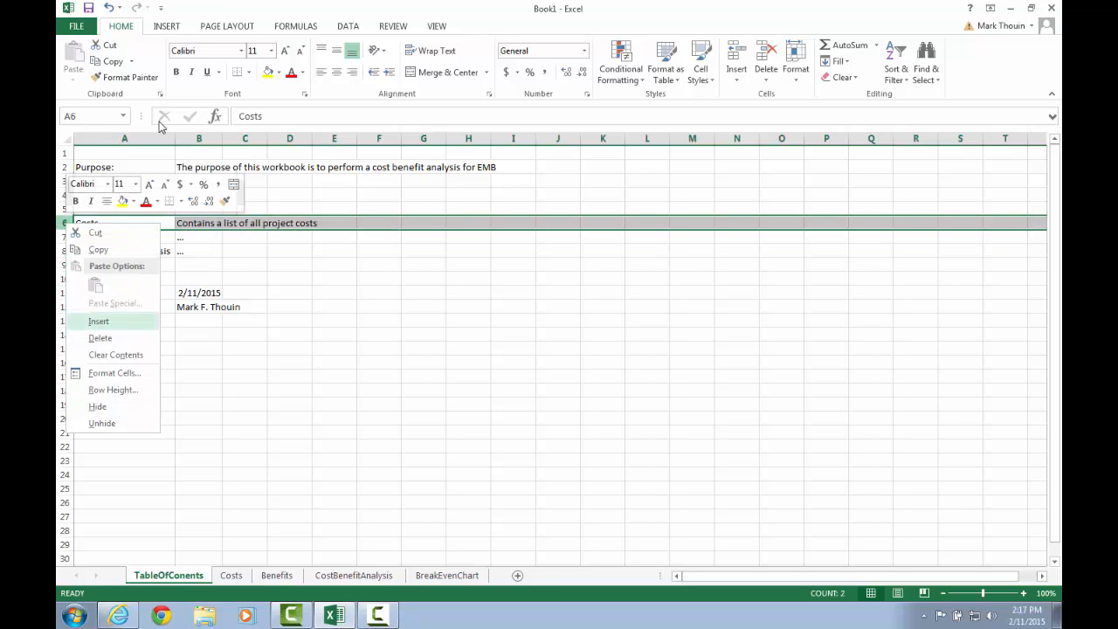
left_click(98, 321)
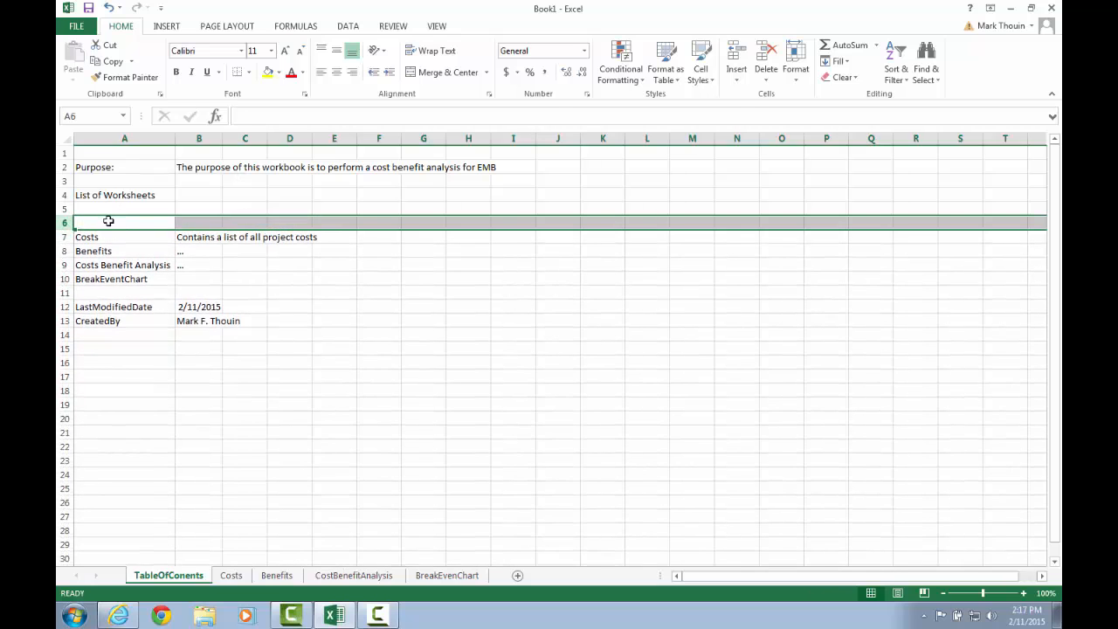
left_click(108, 221)
type("Table")
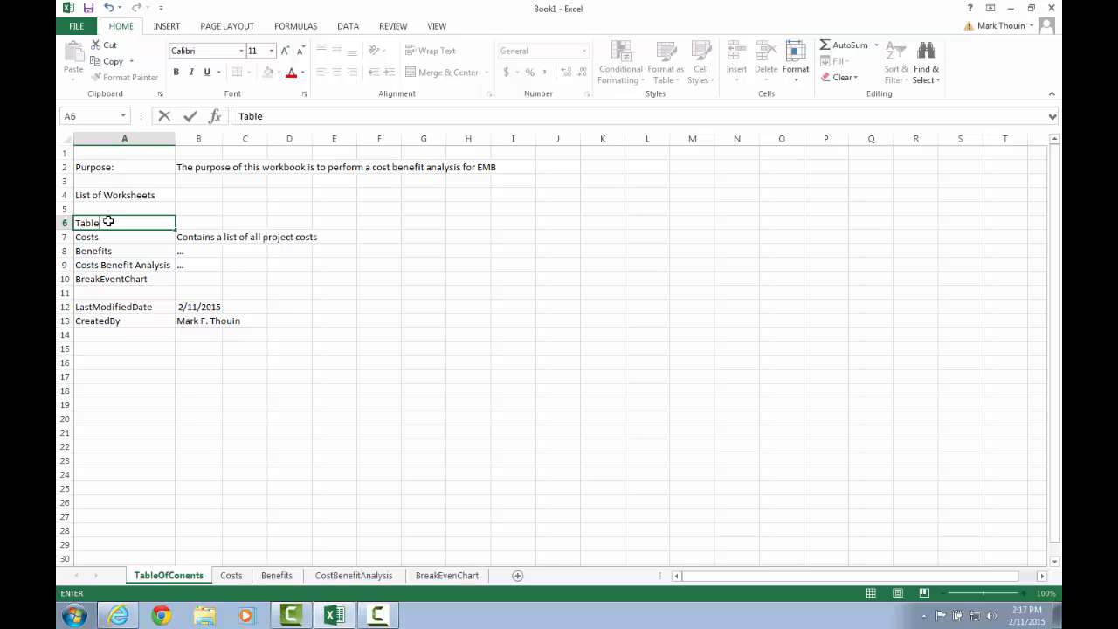
type(" of Contents")
key("Return")
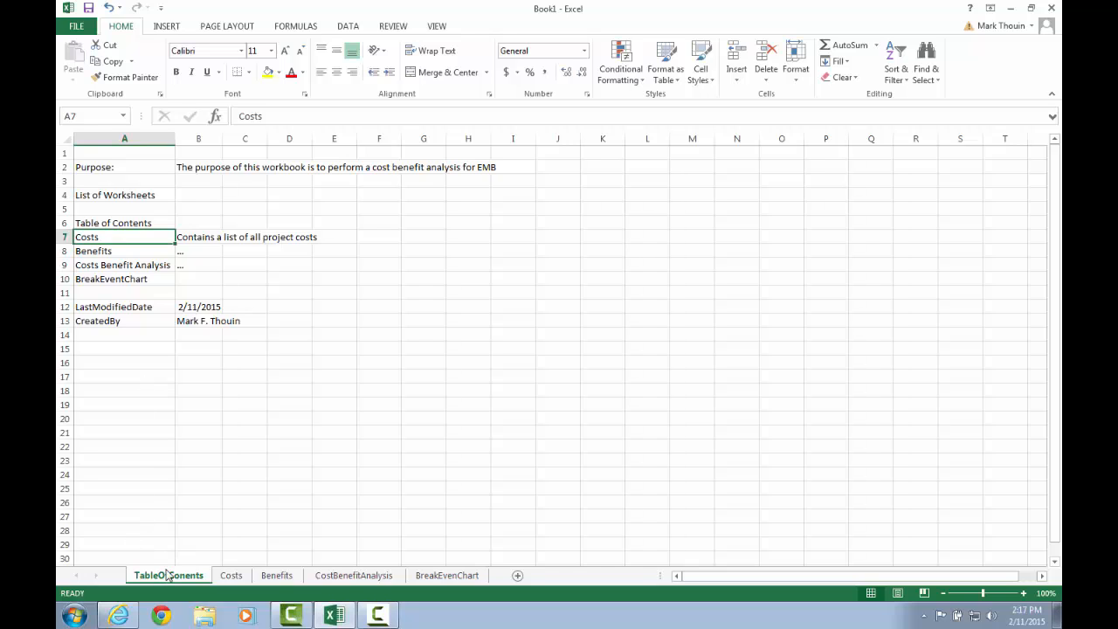
Switch to the Pearson eText in the browser to read the worksheet descriptions for the case.
left_click(230, 579)
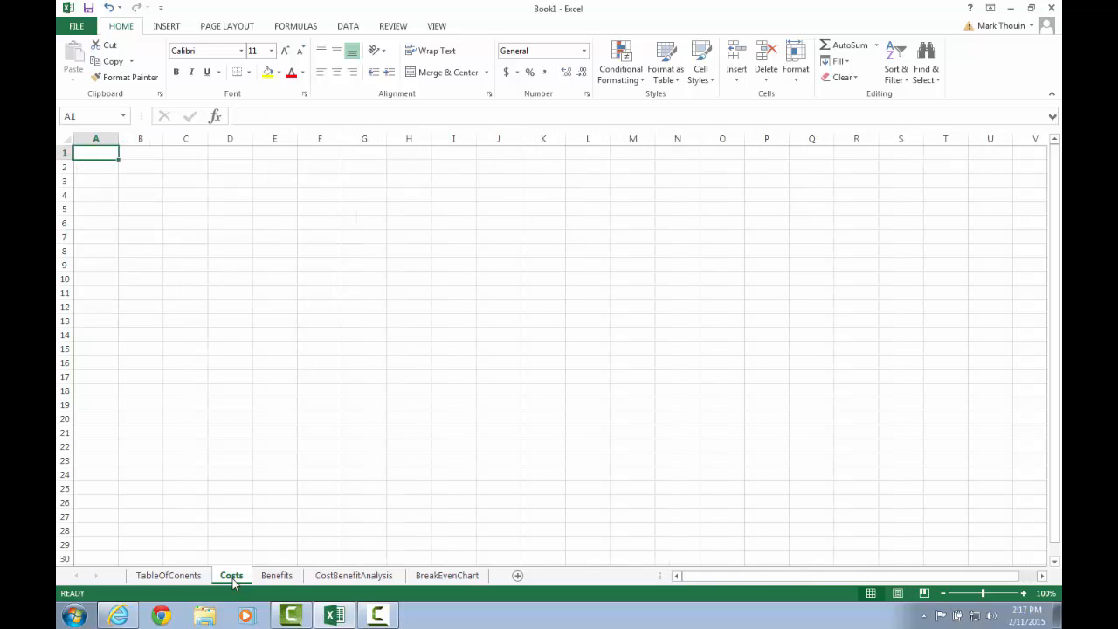
left_click(277, 575)
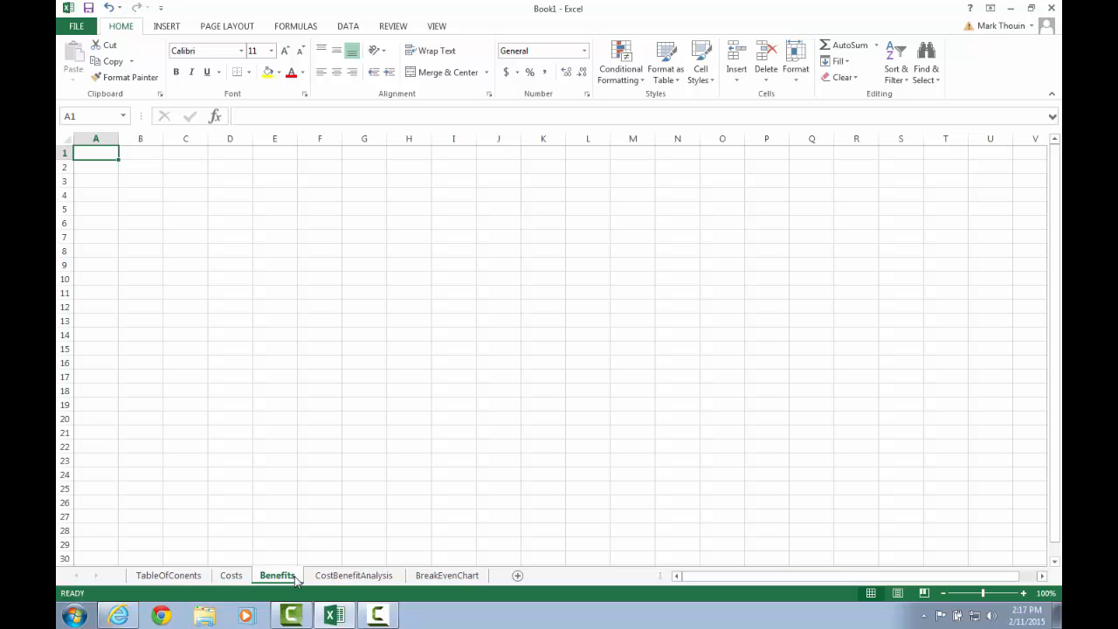
left_click(231, 576)
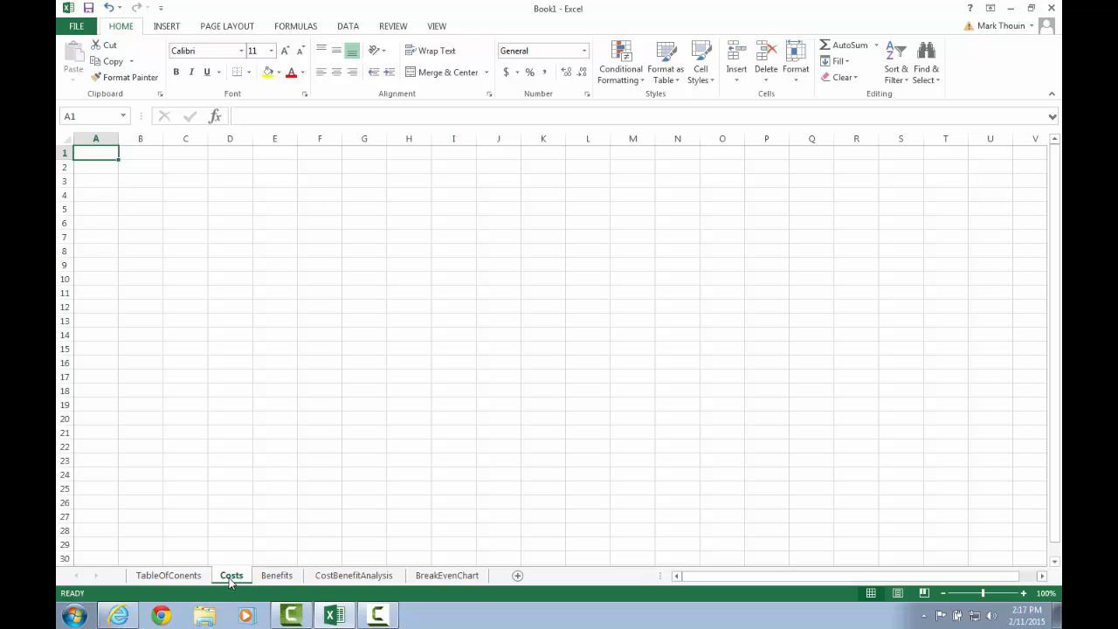
left_click(121, 615)
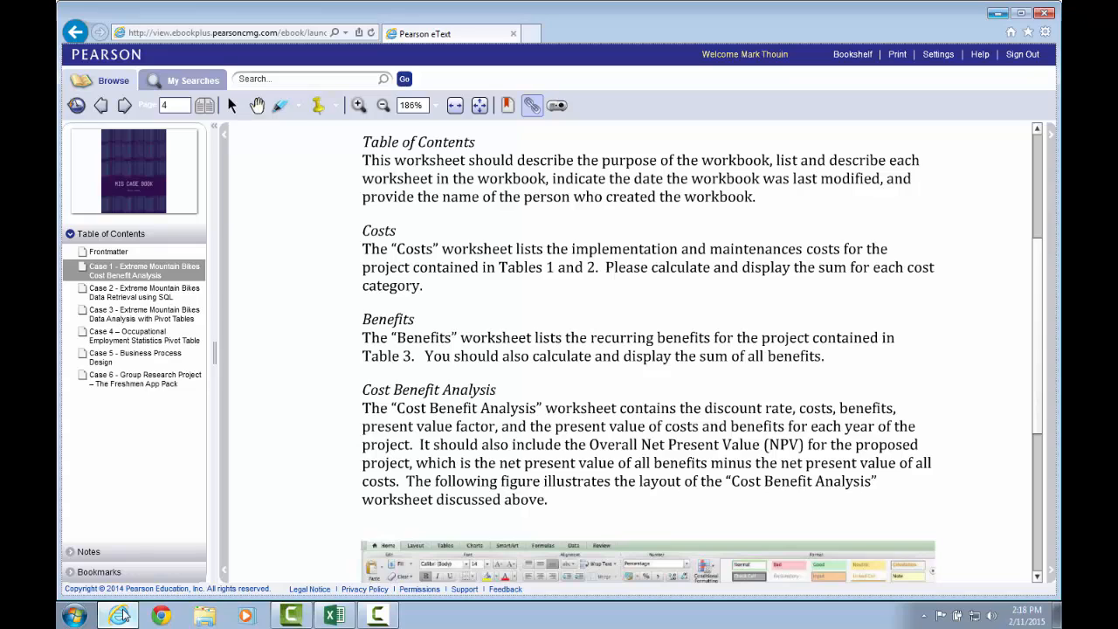